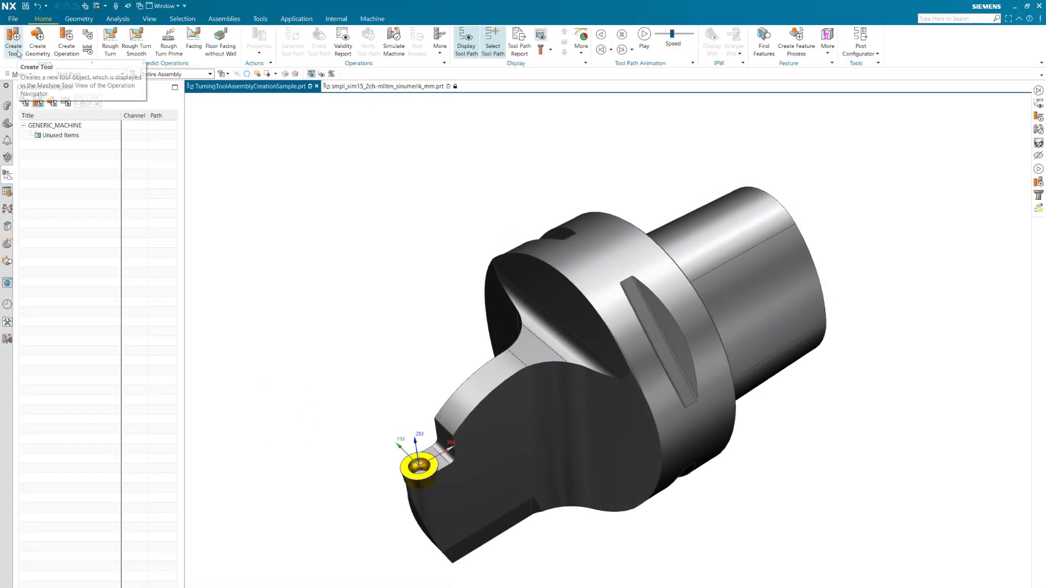
Create a standard turning tool named TURNING_TOOL_STD_SOLID with the create_assembly_tool_turn_standard type.
click(14, 49)
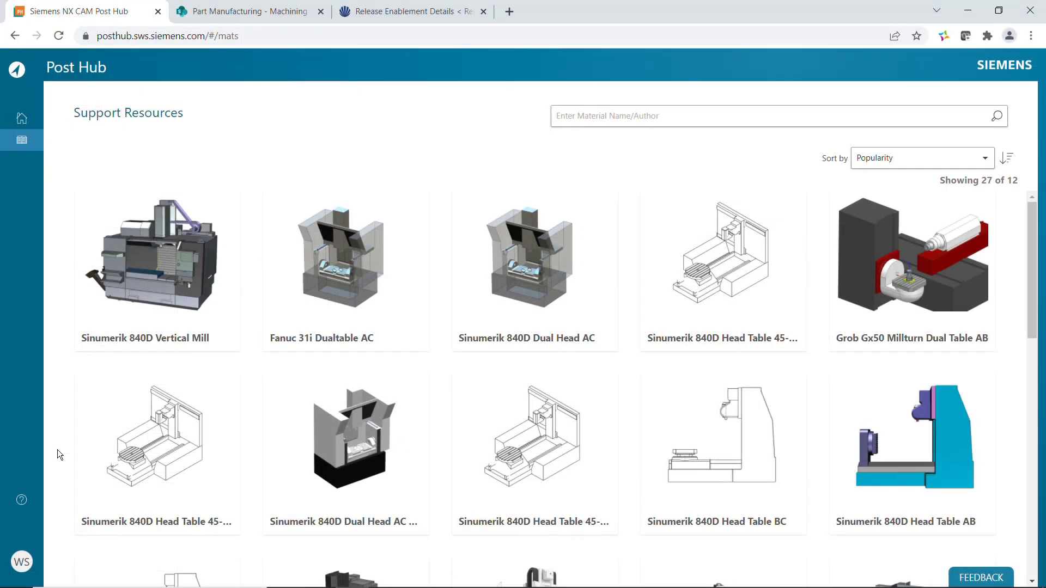
scroll(58, 452, down, 12)
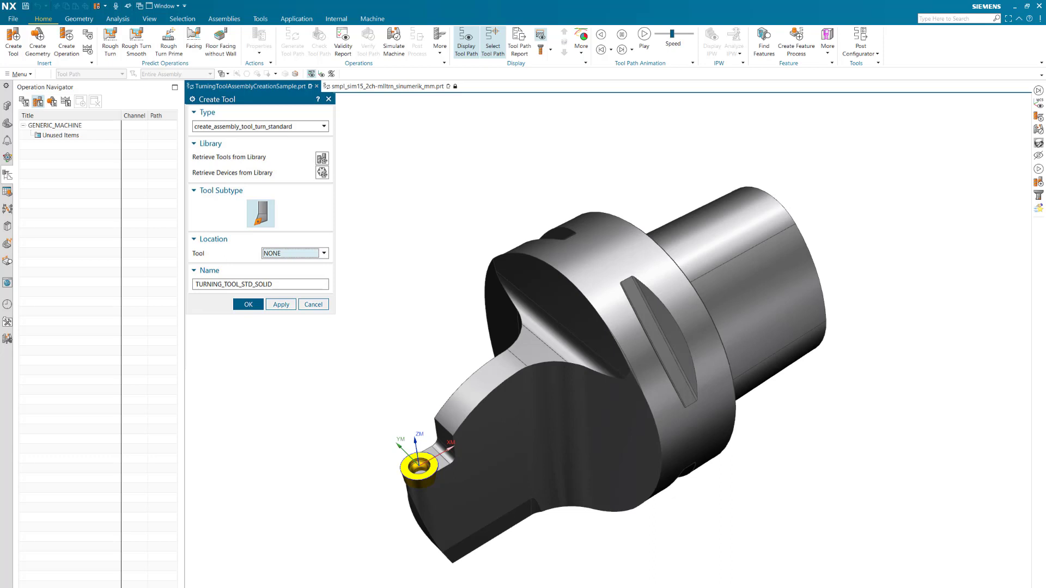
click(248, 304)
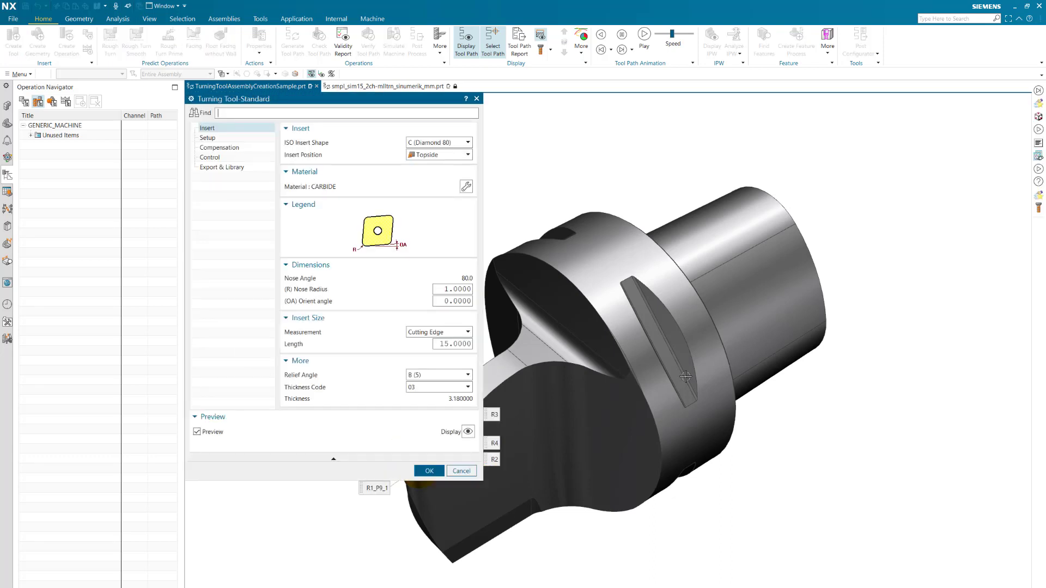
Set the ISO insert shape to R (Round) and the button diameter to 8 mm.
scroll(765, 382, down, 3)
scroll(593, 420, up, 5)
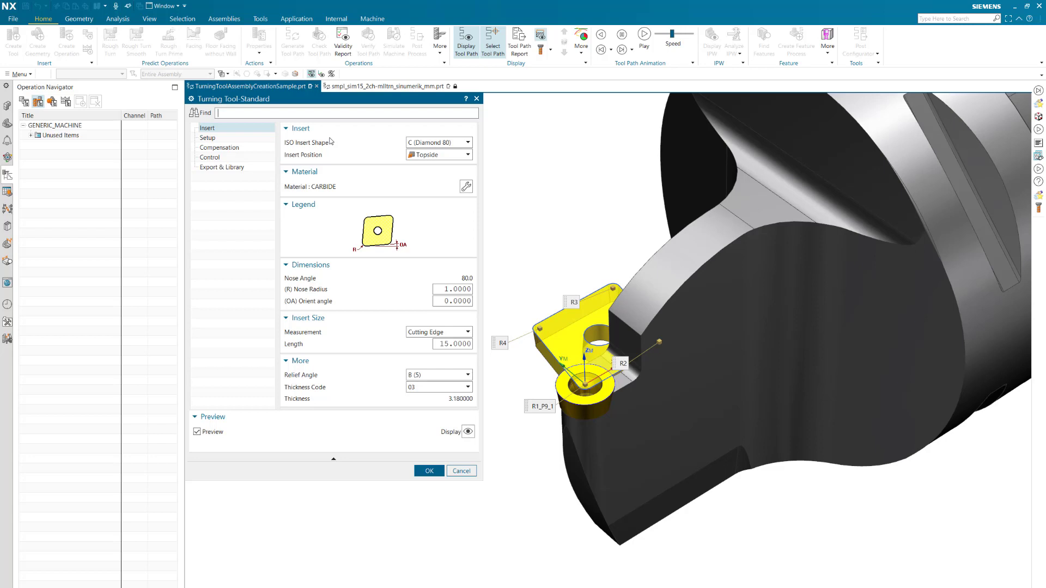
click(434, 143)
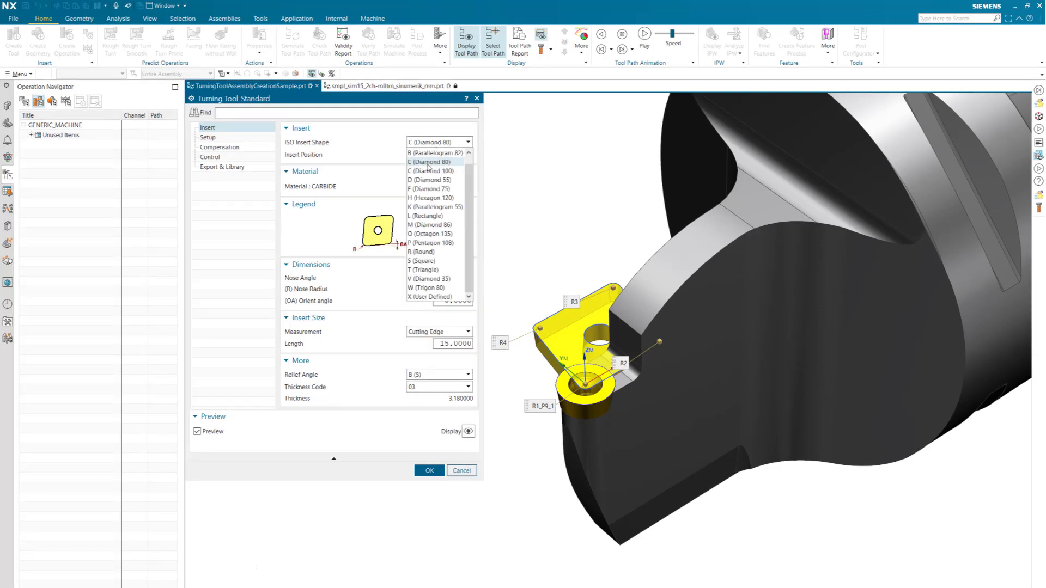
click(434, 252)
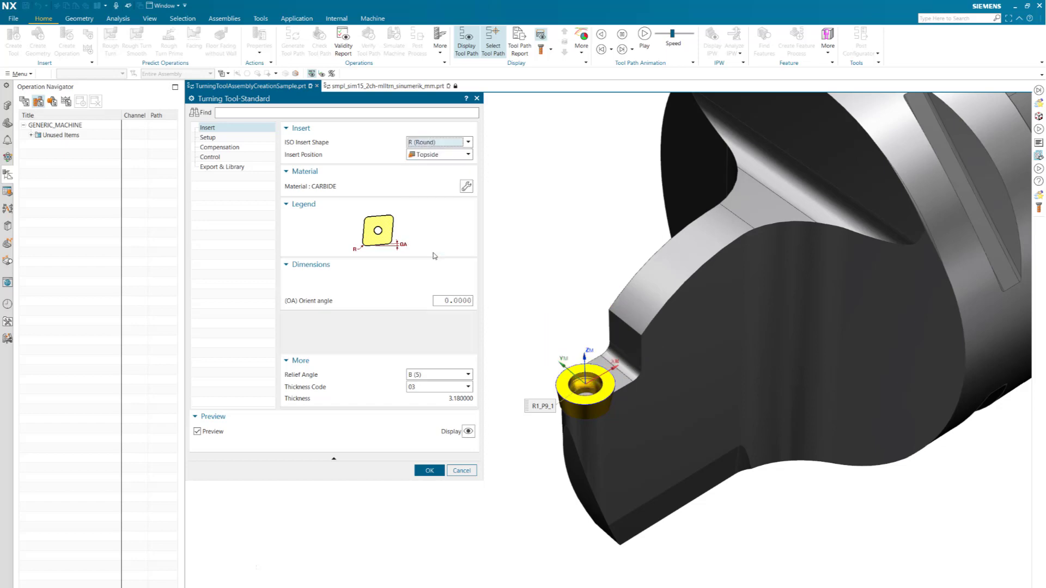
click(444, 279)
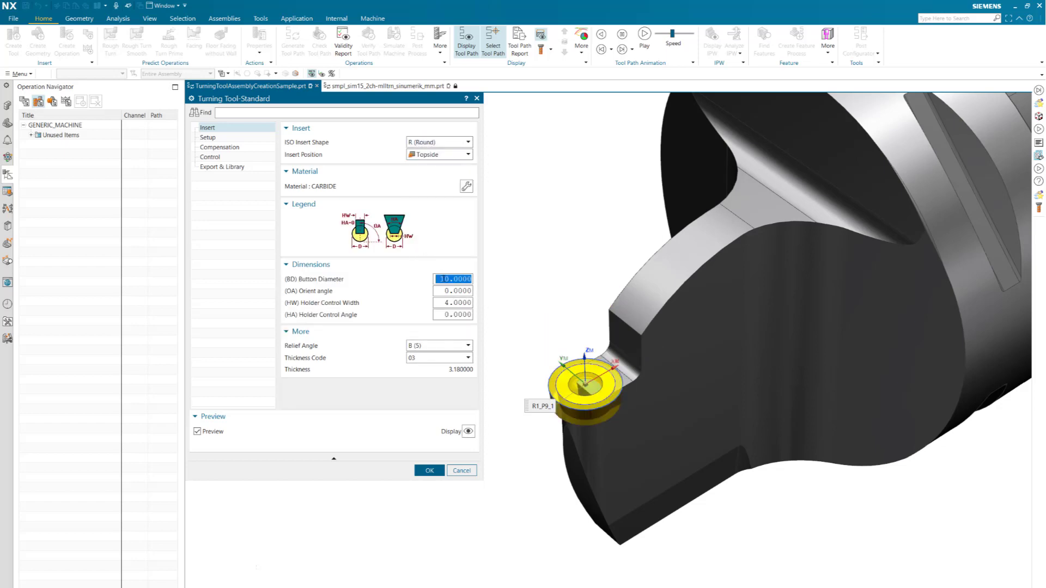
text(8)
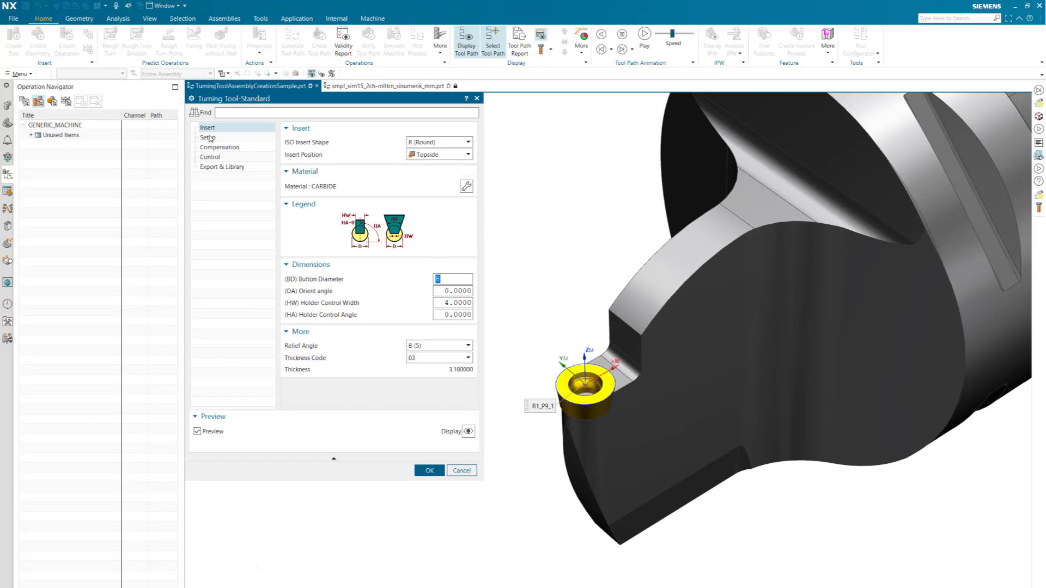
Place the tool's mounting junction at the centre of the circular edge on the holder flange's shank side.
click(208, 138)
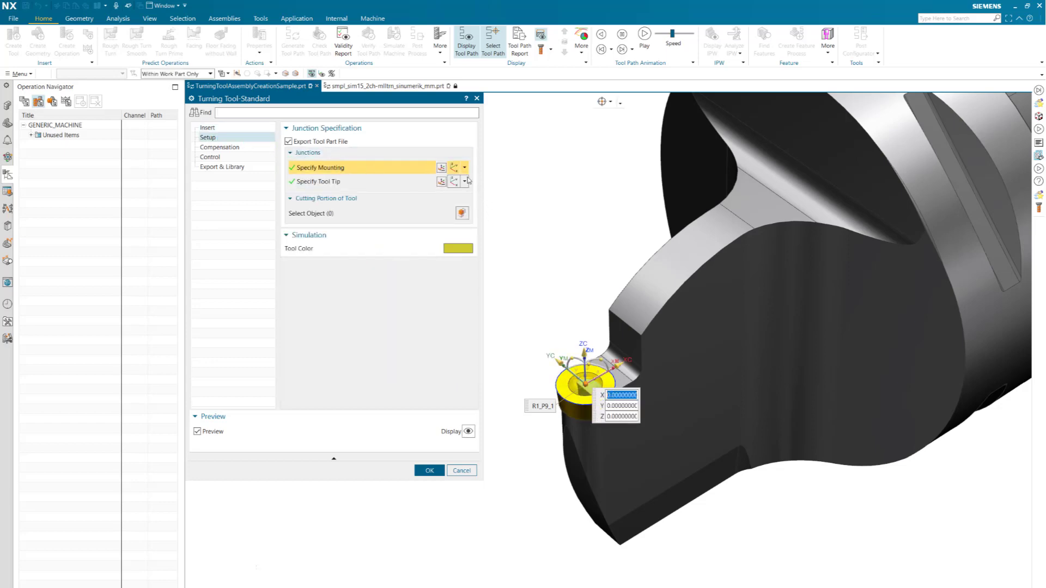
click(441, 167)
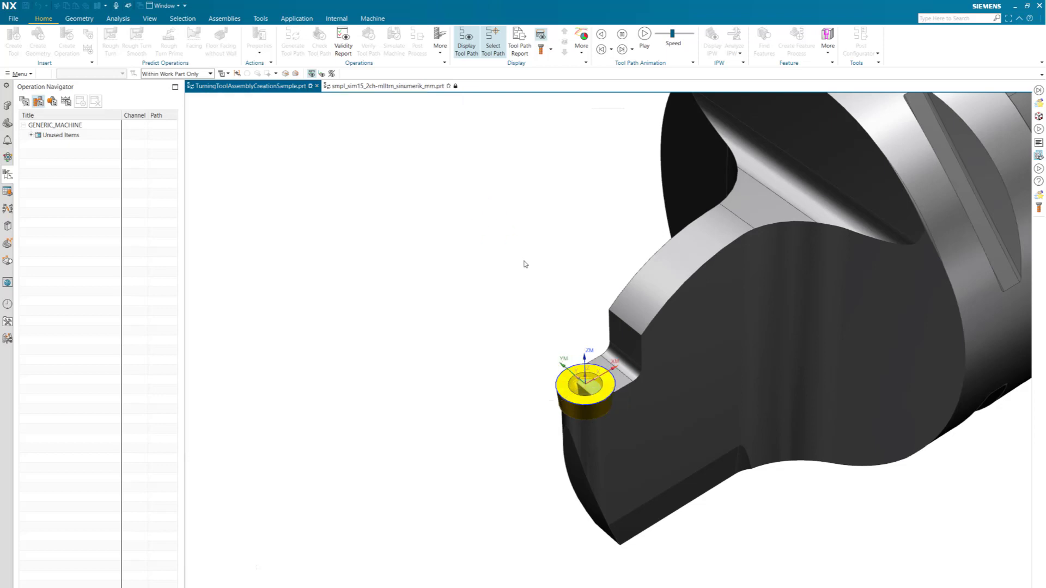
scroll(523, 264, down, 4)
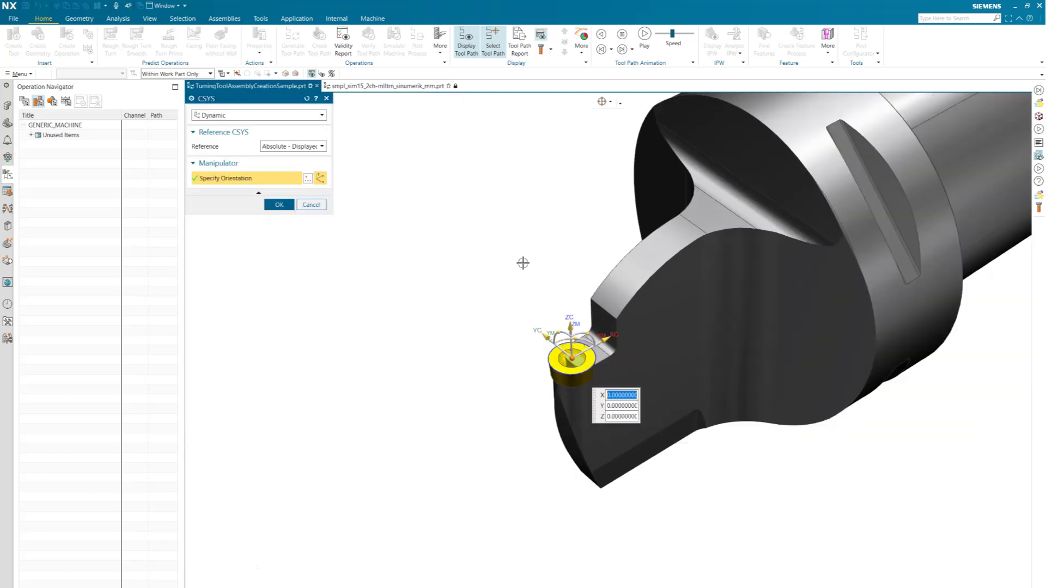
middle_drag(684, 290, 646, 312)
scroll(626, 200, up, 5)
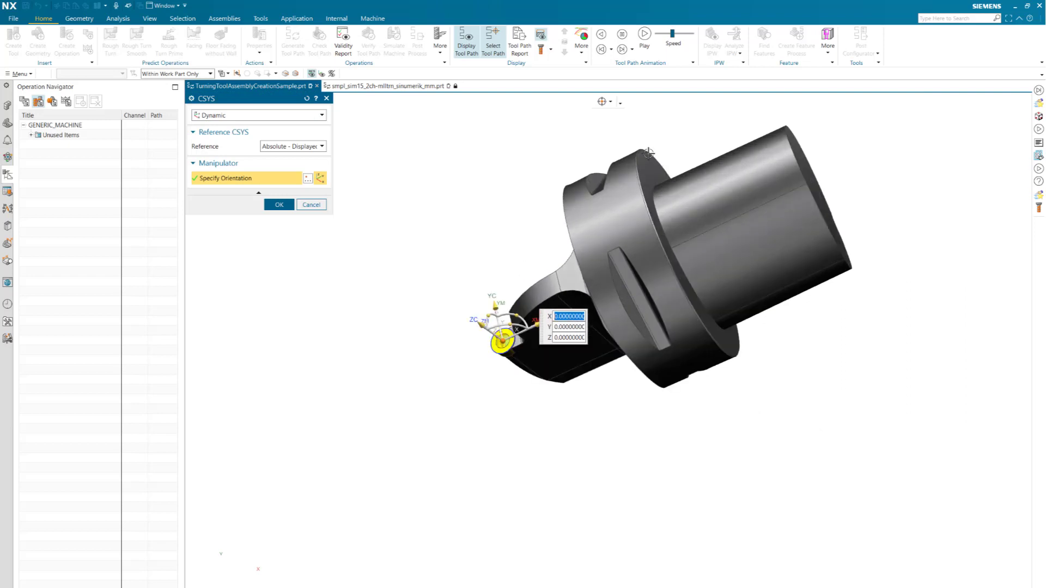
click(308, 178)
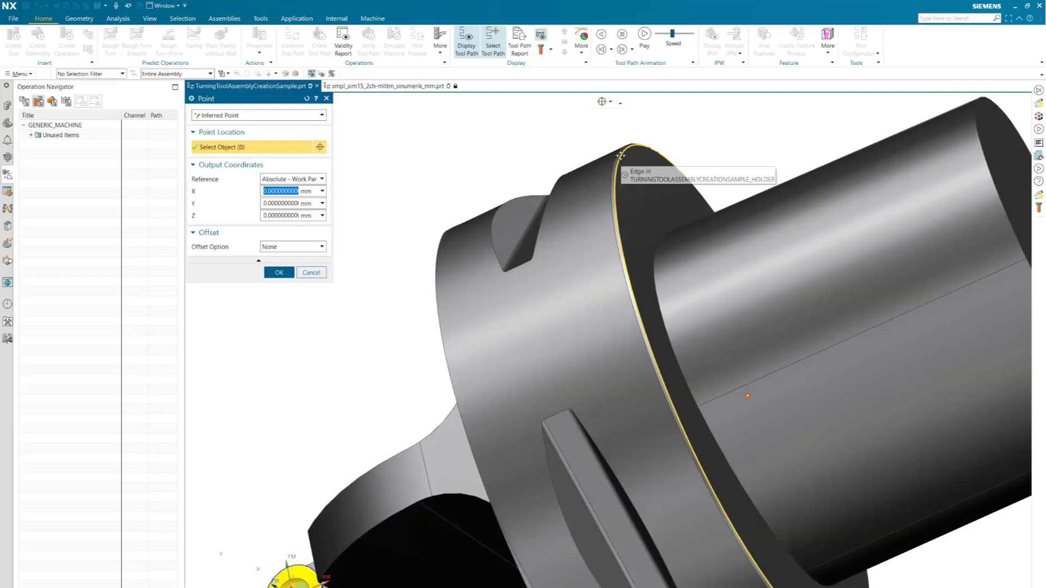
click(278, 272)
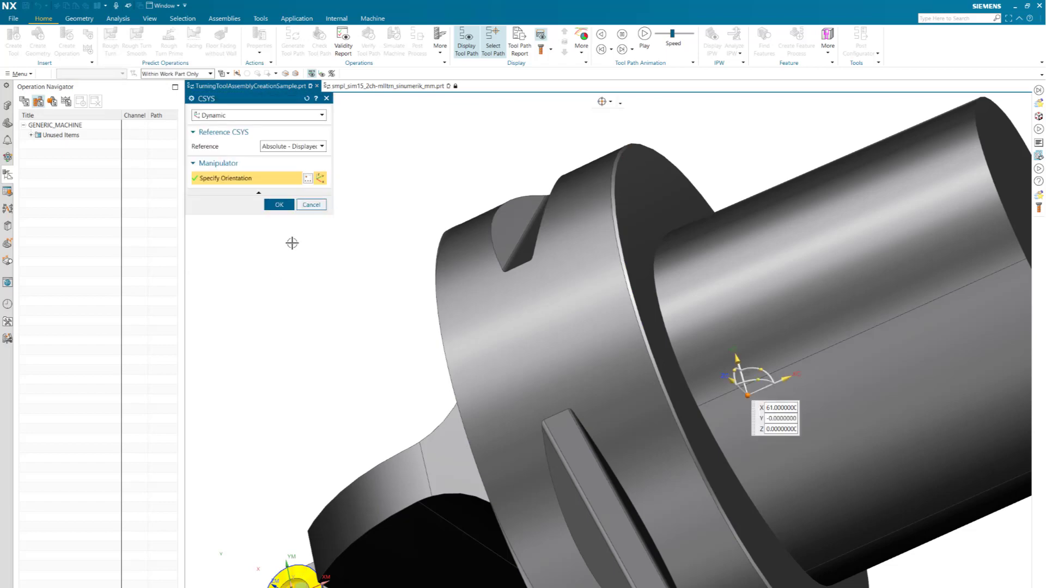
click(279, 204)
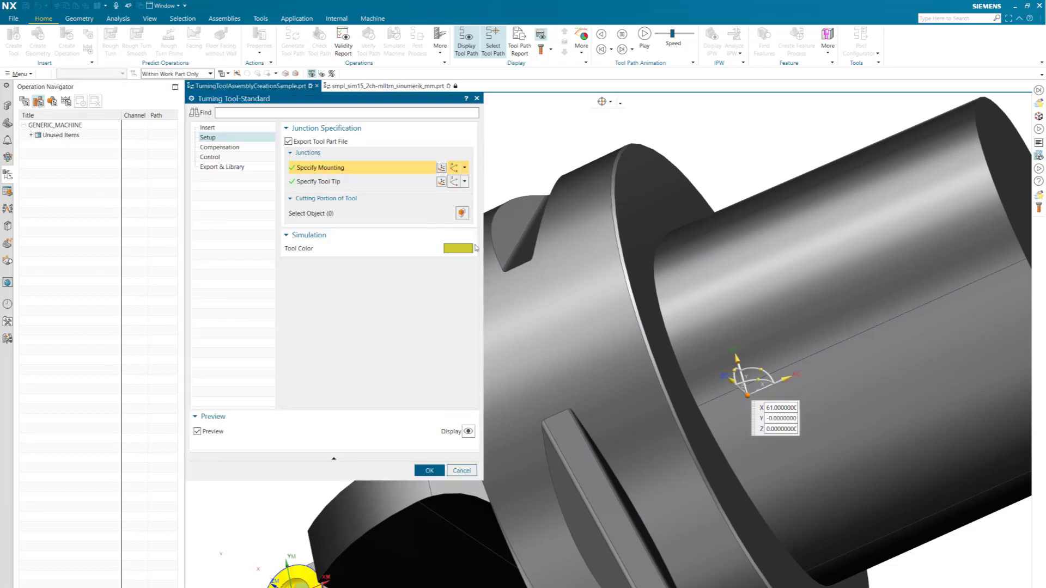
Define the tool tip junction at the centre of the round insert, keeping its default orientation.
scroll(575, 406, down, 5)
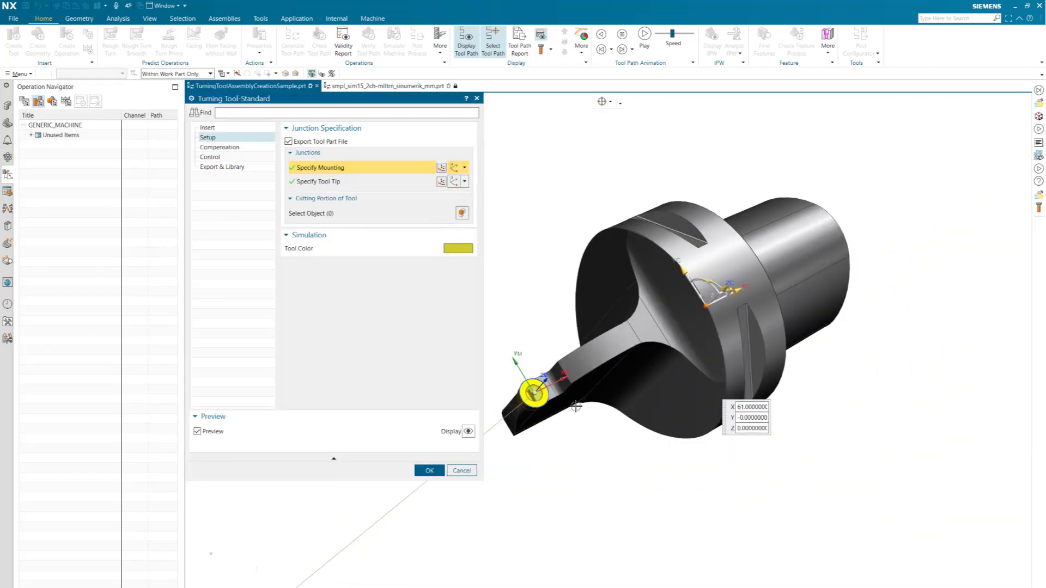
scroll(513, 421, up, 4)
click(354, 182)
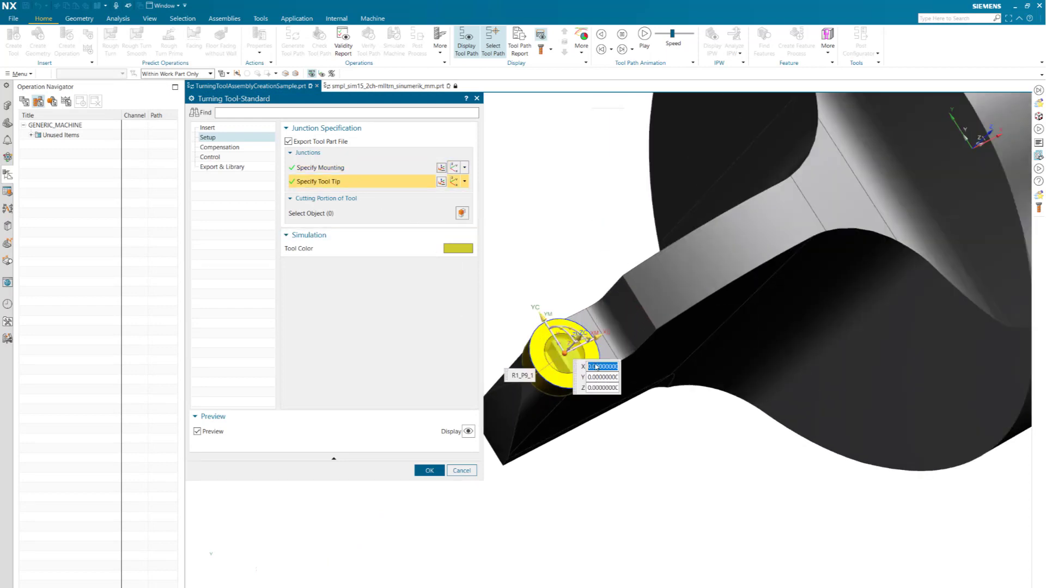
scroll(597, 366, up, 4)
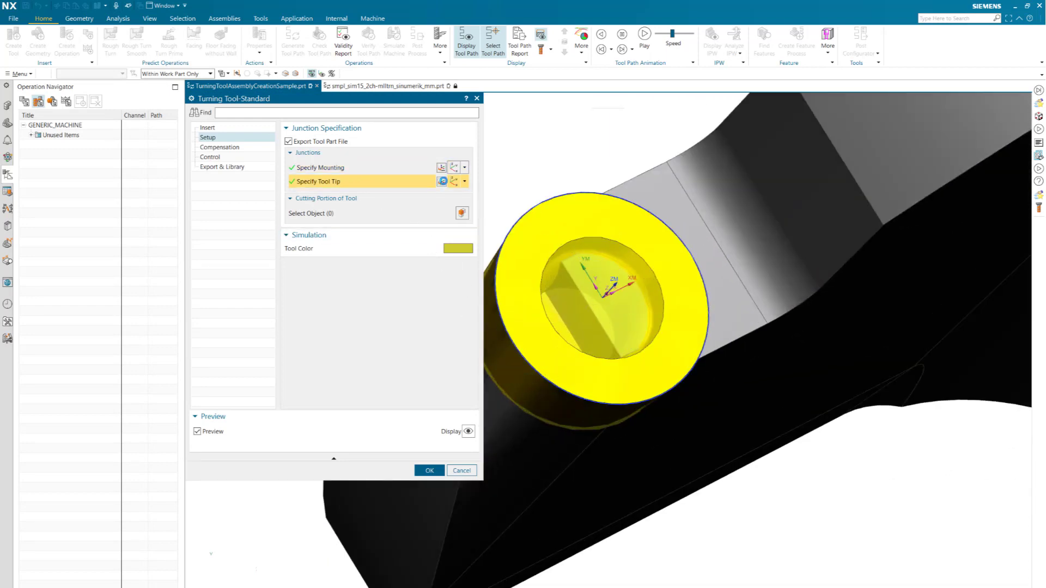
click(443, 181)
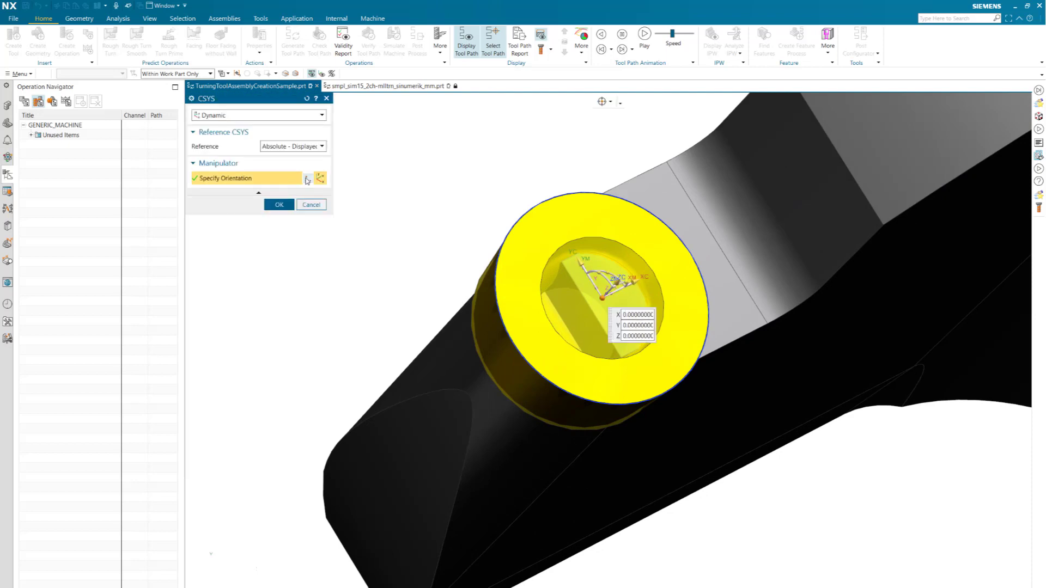
click(307, 178)
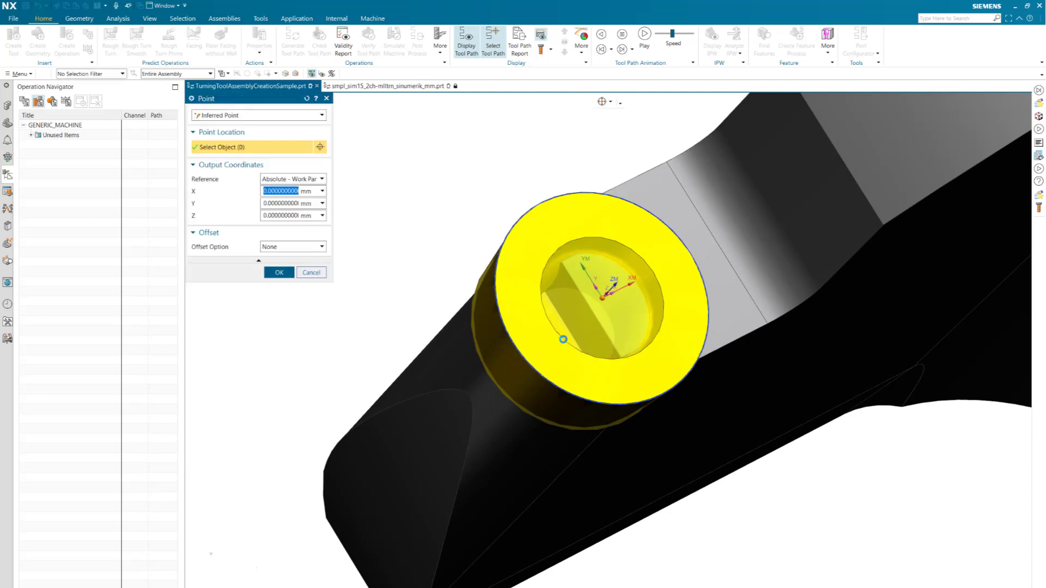
click(279, 272)
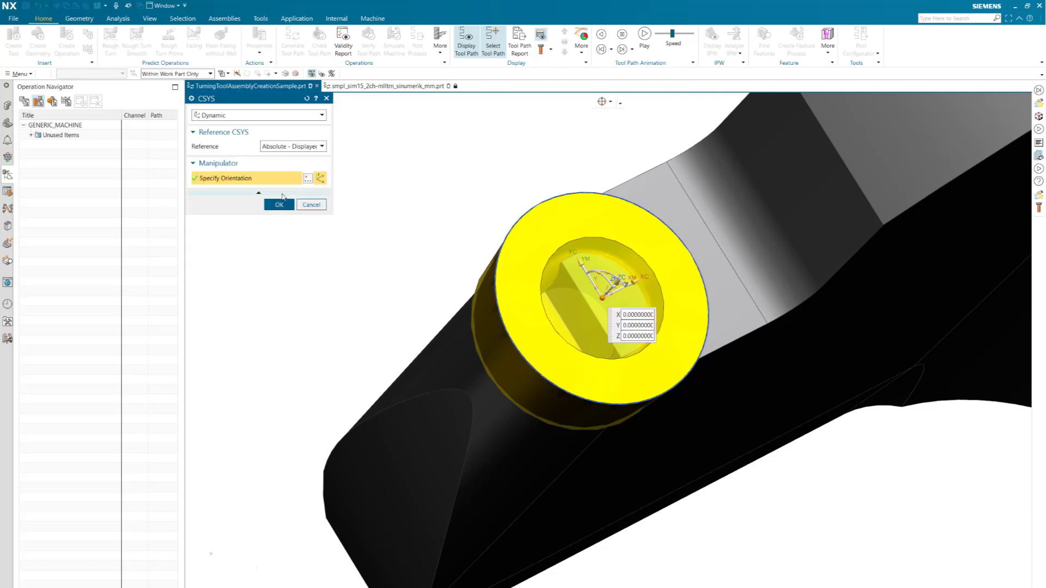
click(280, 203)
Select the round insert body as the tool's cutting portion and review its compensation and control settings.
click(338, 214)
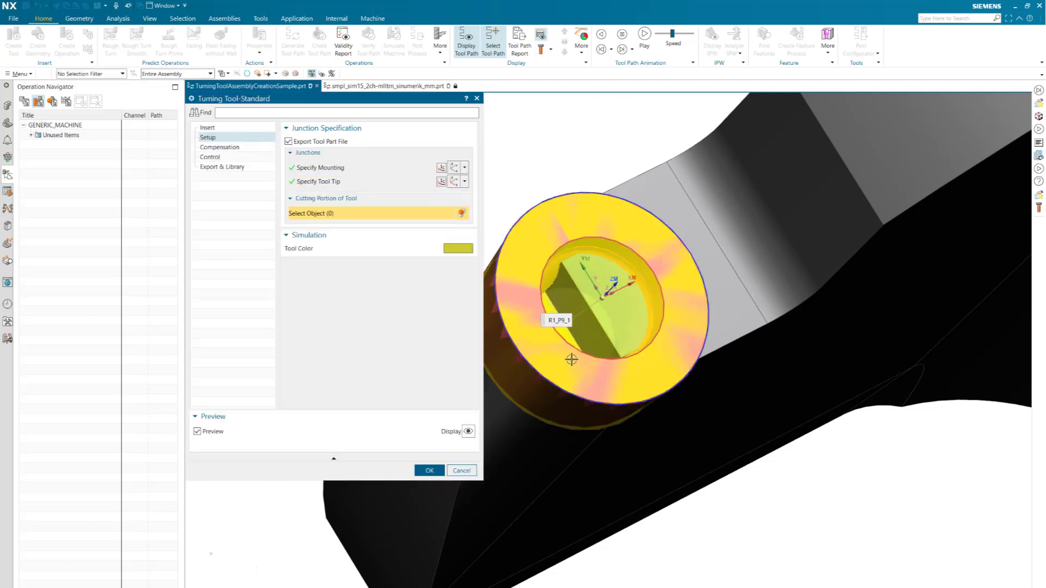
click(572, 360)
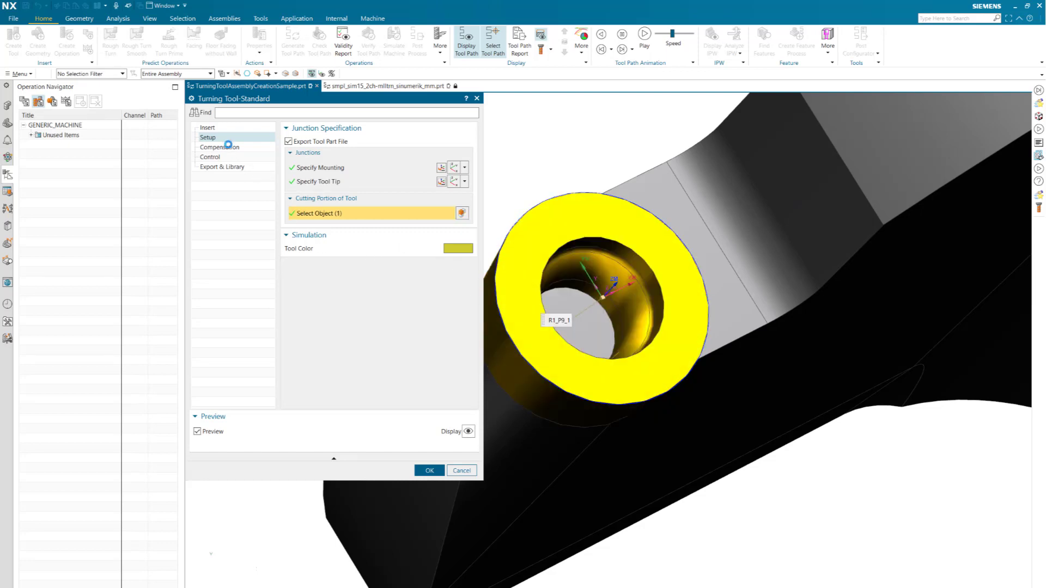
click(228, 146)
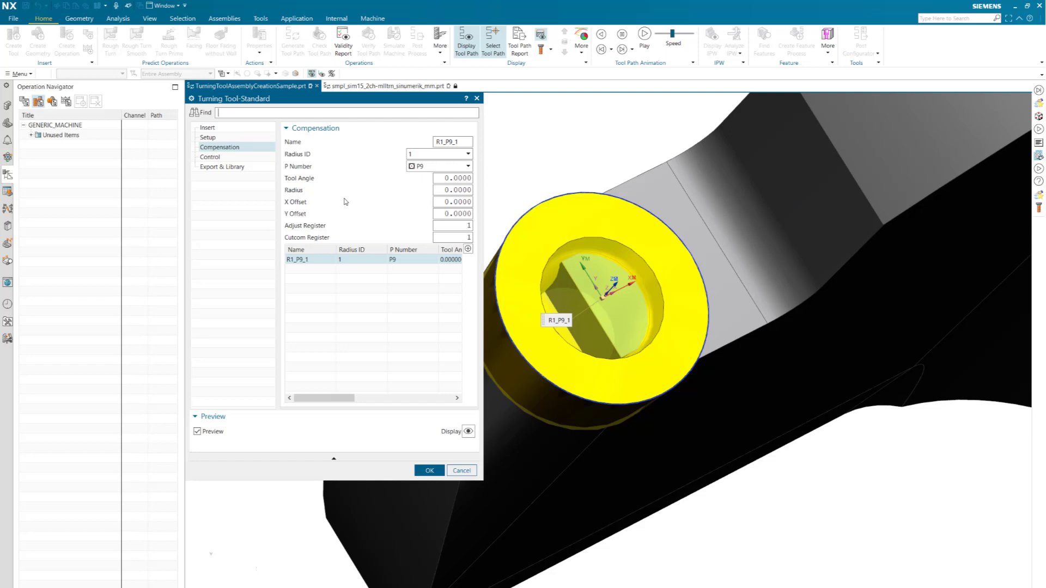
click(216, 157)
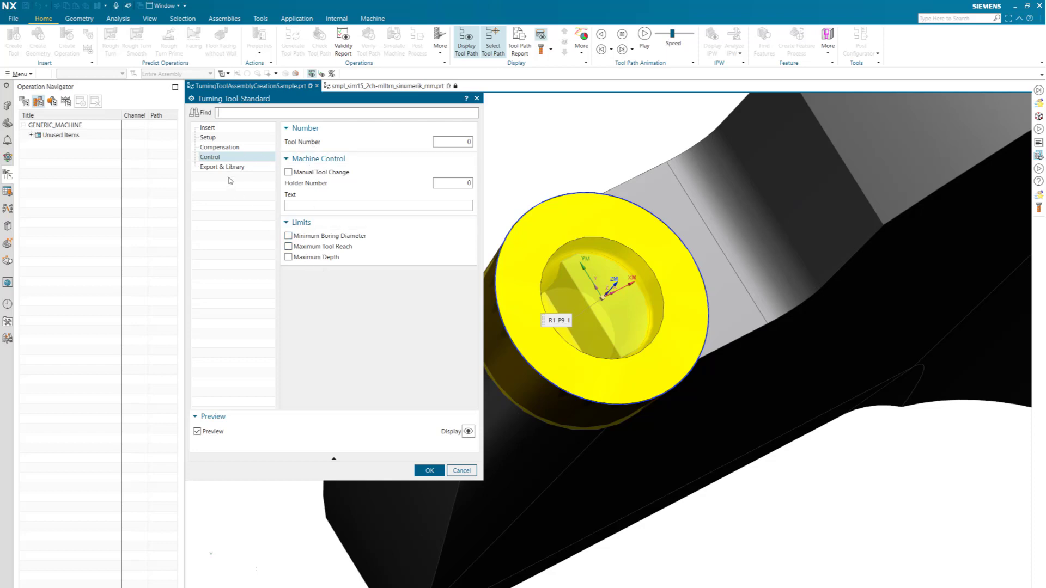
Enter Button_Tool_01 as the library reference and export the turning tool to the library.
click(226, 167)
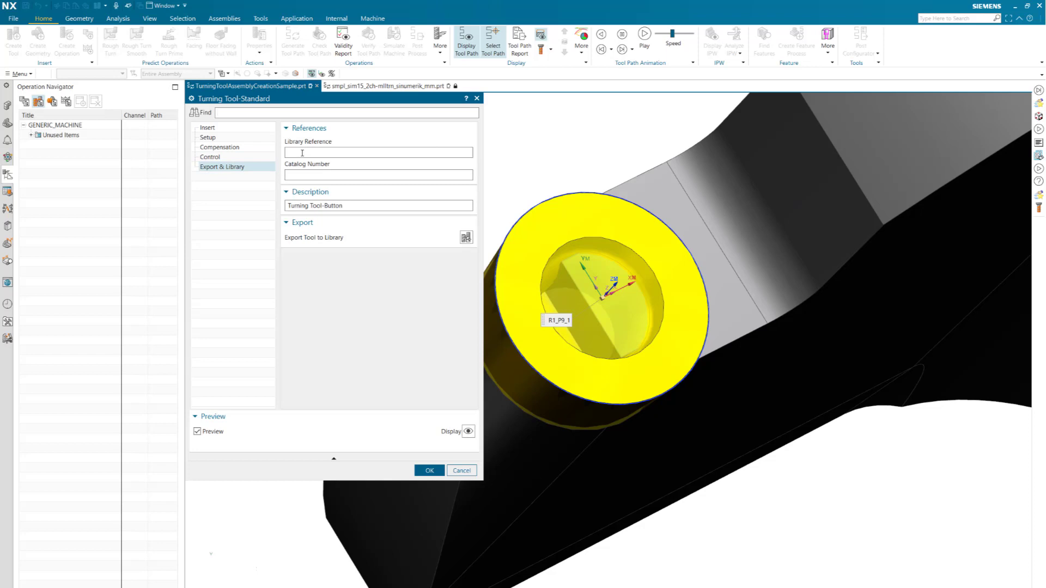
click(302, 153)
text(Button_Tool_01)
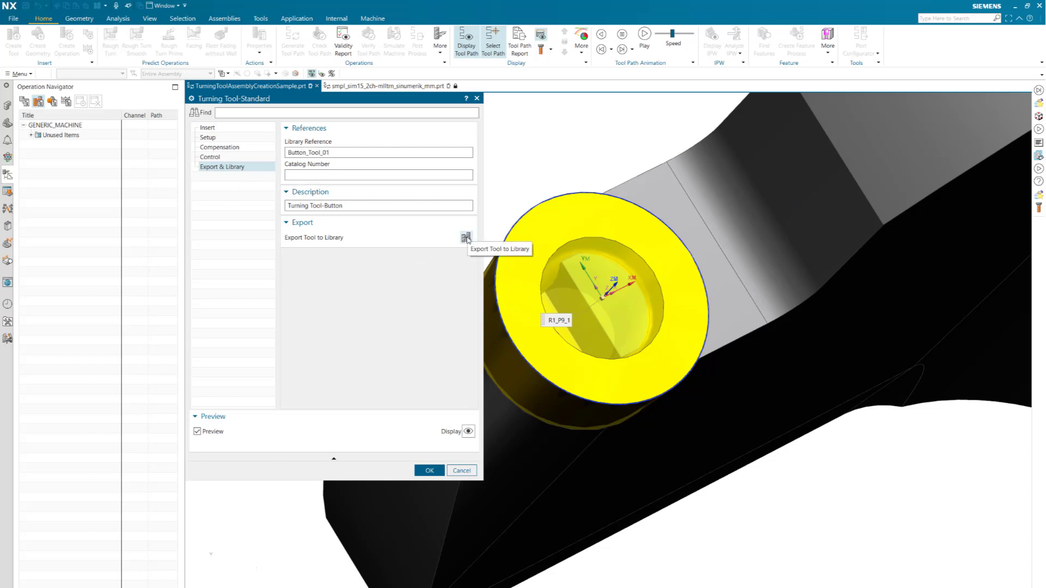
click(466, 238)
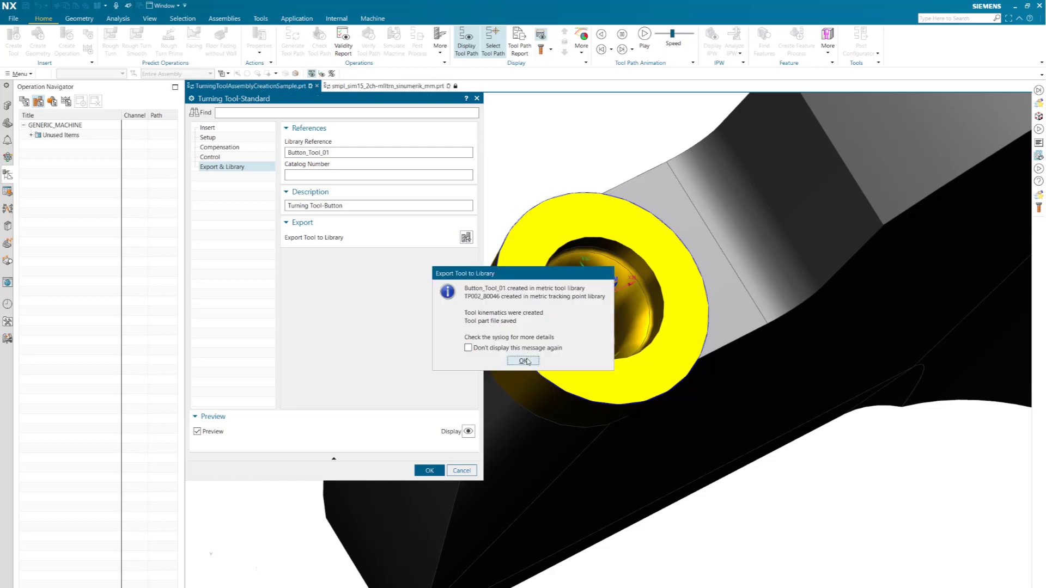
click(523, 360)
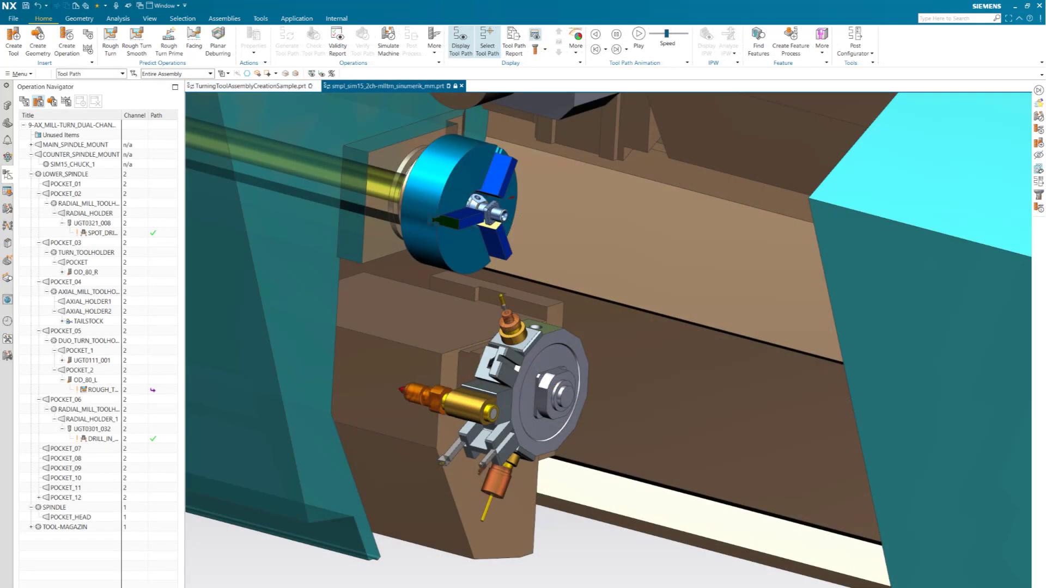
Insert a tool under POCKET_01 by retrieving Button_Tool_01 from the turning class of the tool library.
scroll(536, 332, up, 5)
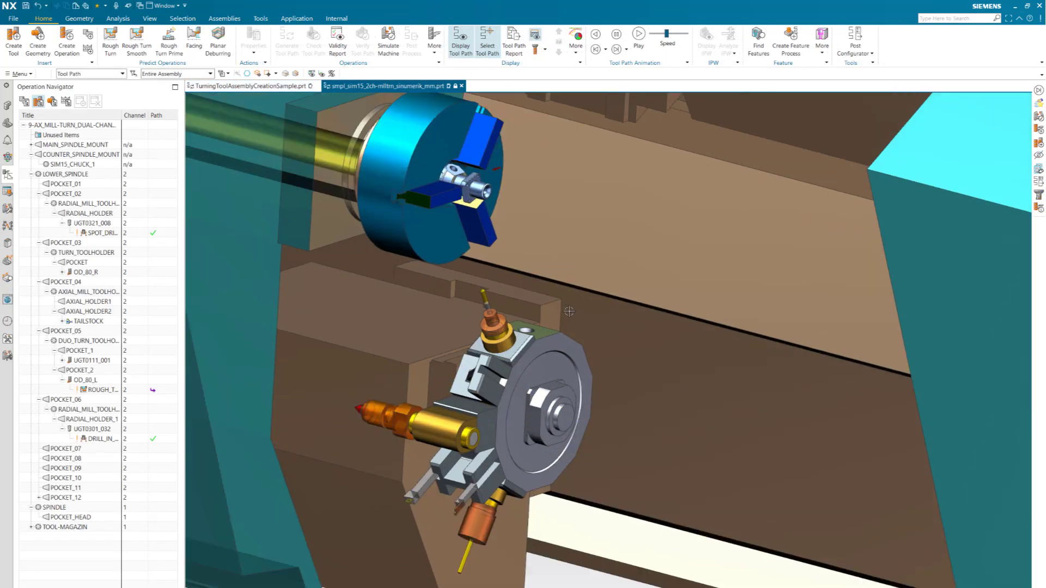
scroll(530, 335, up, 3)
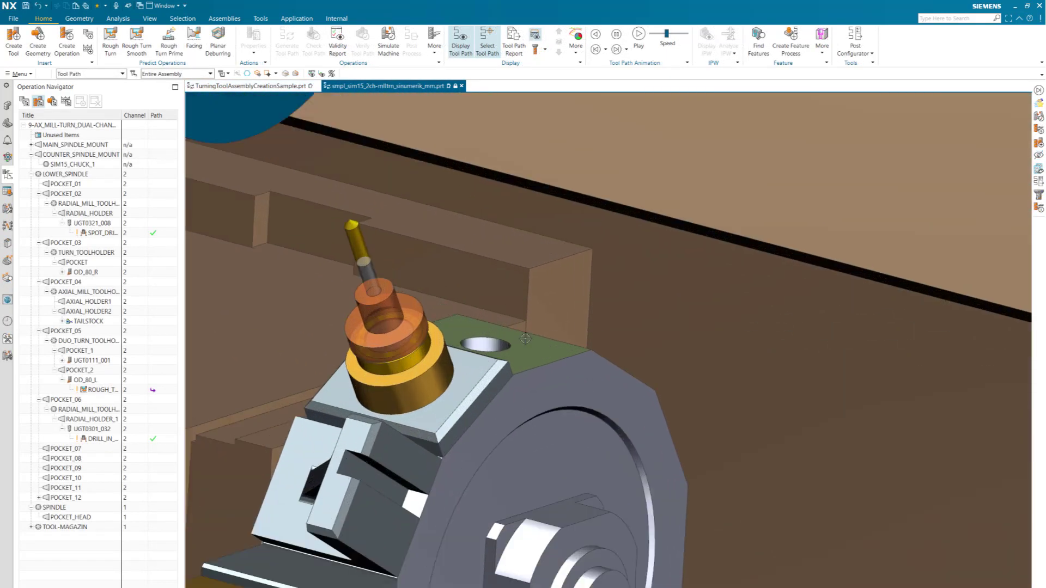
click(87, 185)
right_click(87, 185)
mouse_move(125, 240)
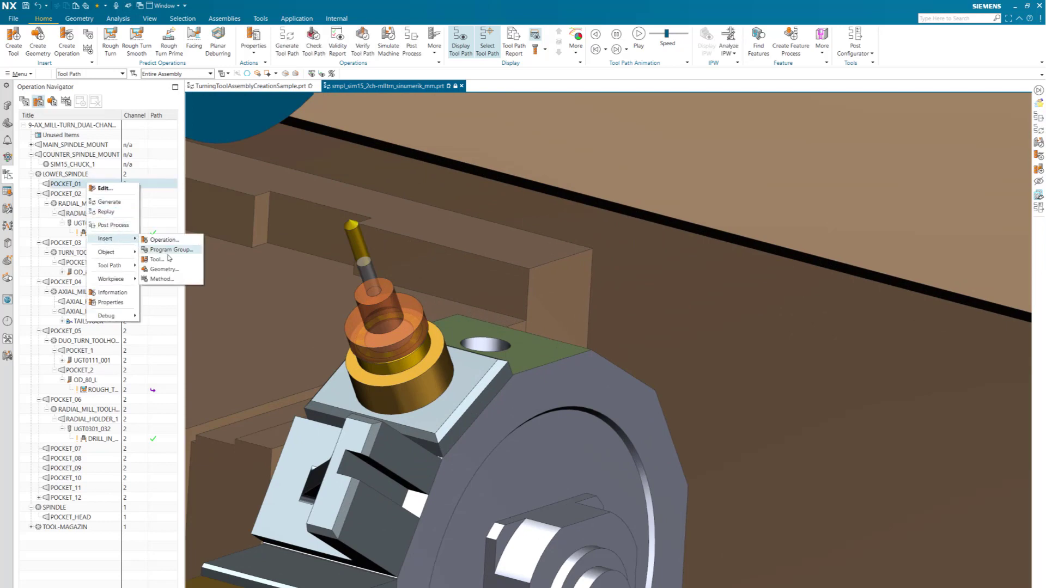
click(168, 262)
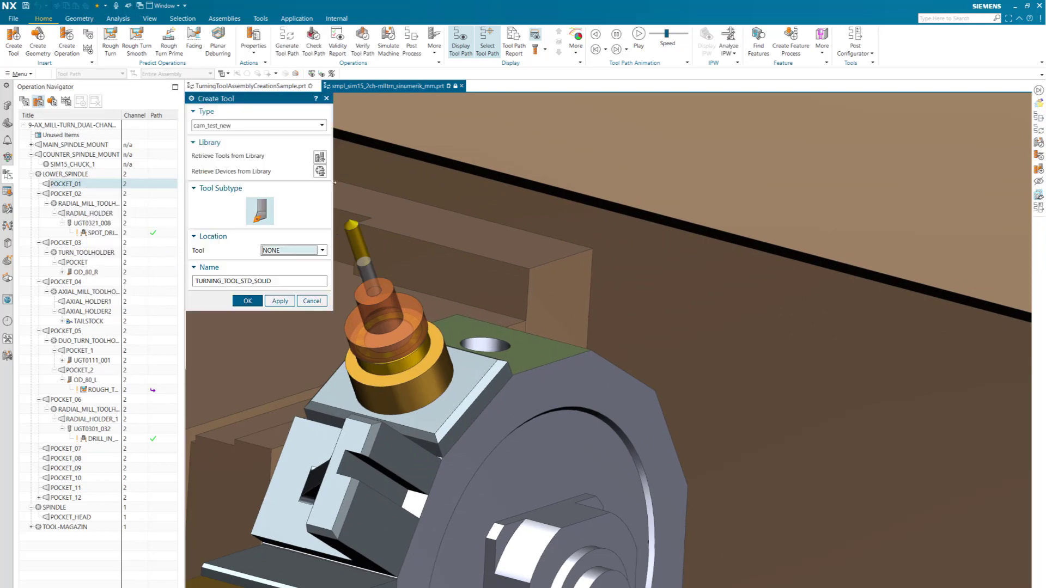
click(320, 157)
double_click(207, 154)
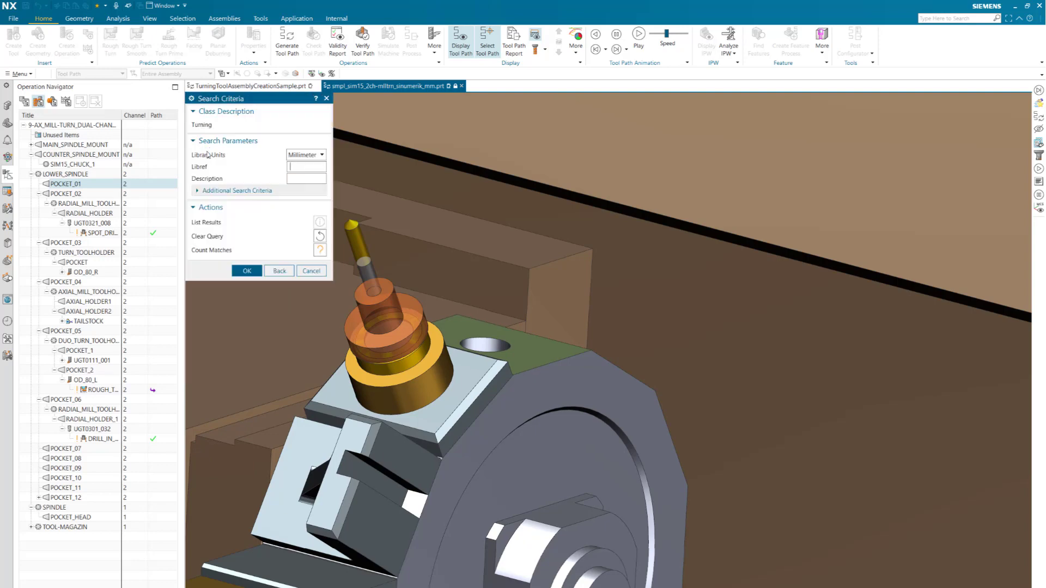
click(240, 270)
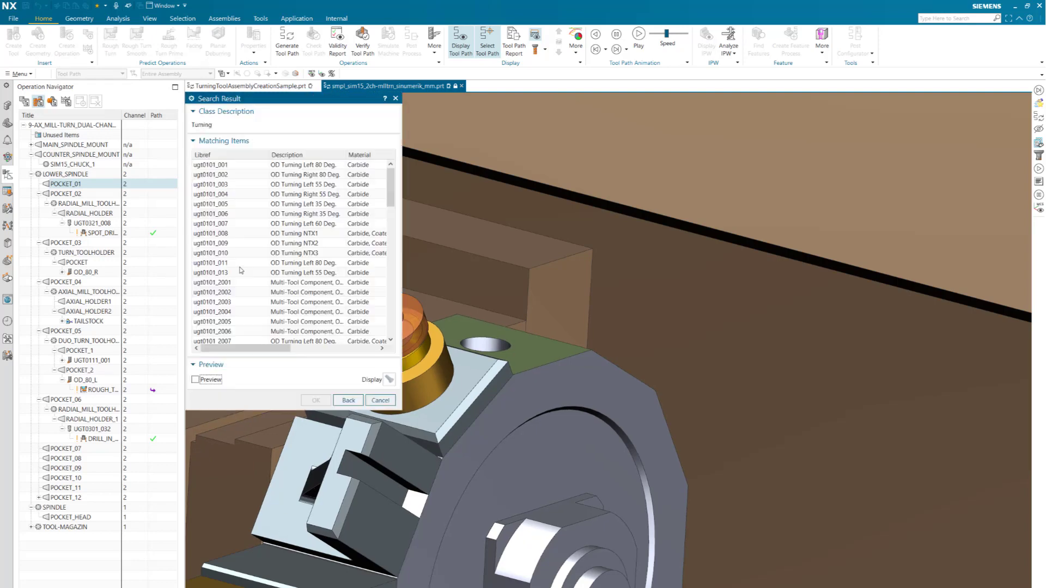
scroll(240, 270, down, 15)
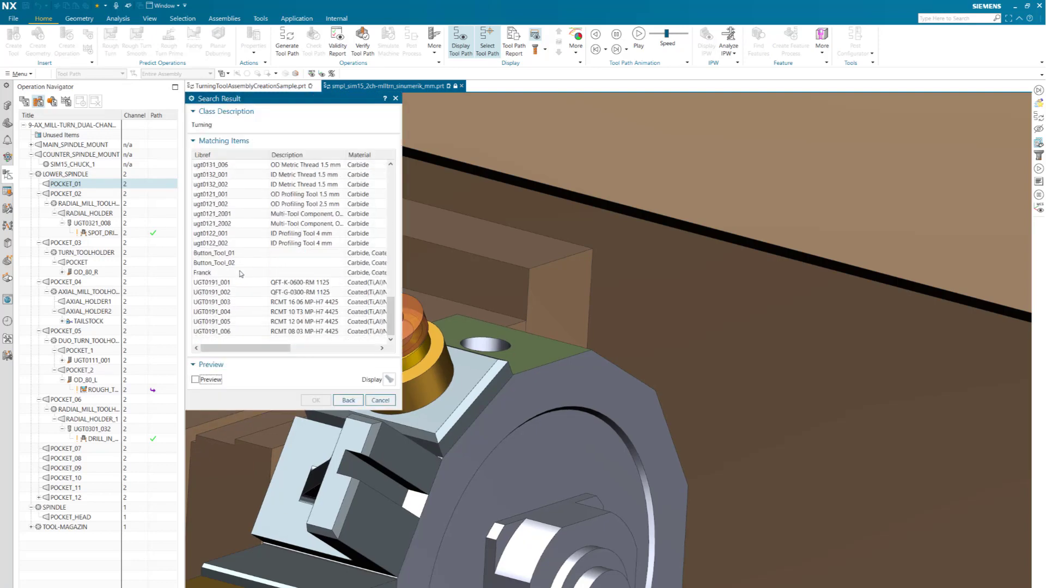
double_click(229, 253)
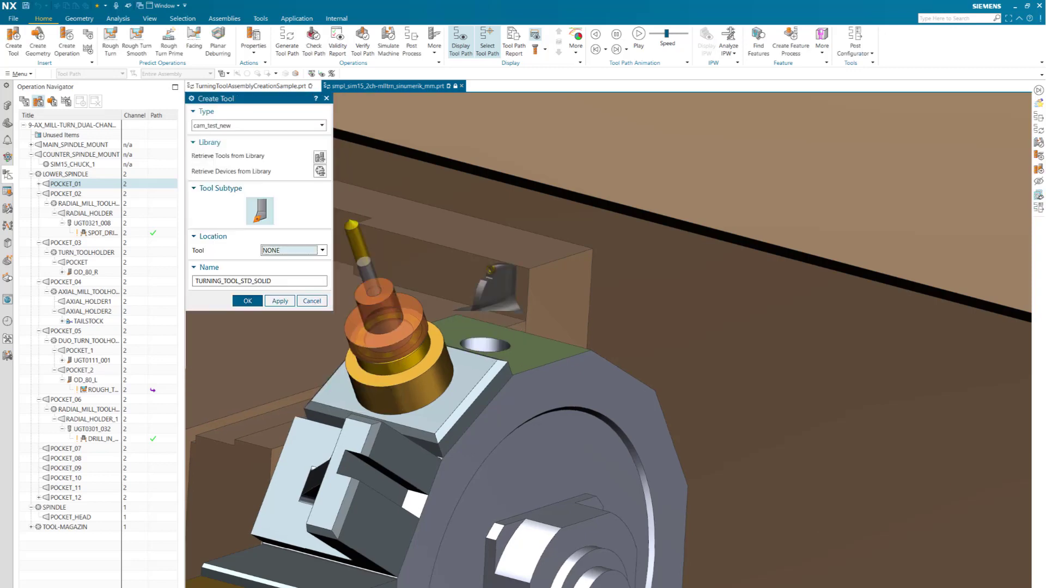
click(38, 184)
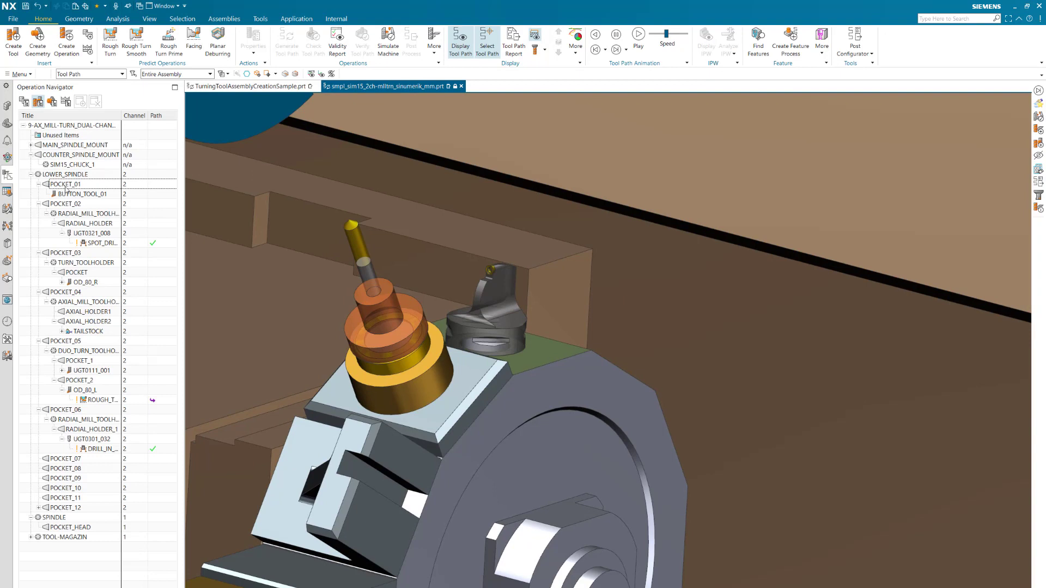
Examine BUTTON_TOOL_01's insert dimensions, library reference, holder, tracking points, machine control and limits settings.
double_click(84, 195)
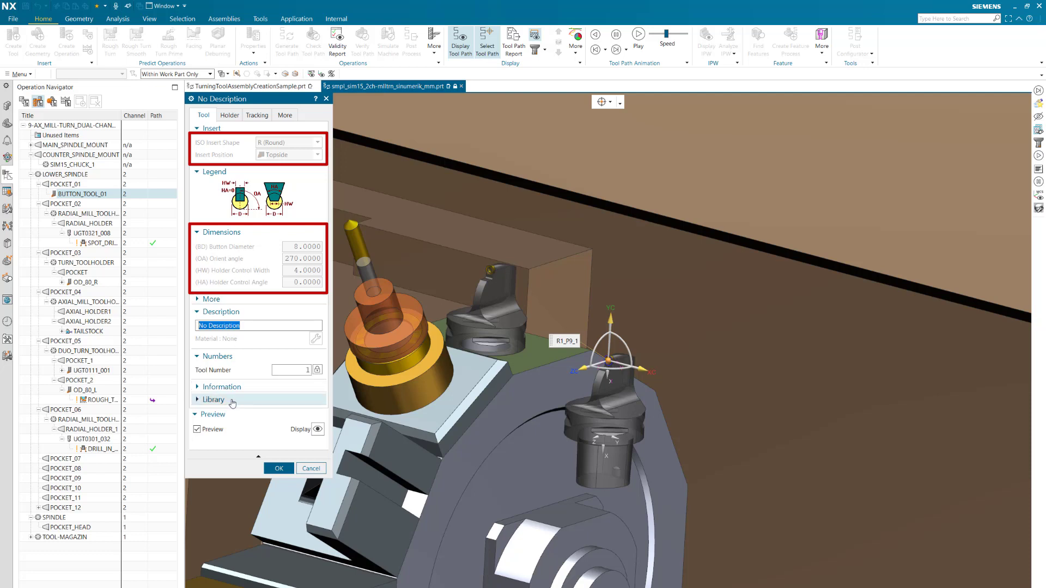
click(233, 401)
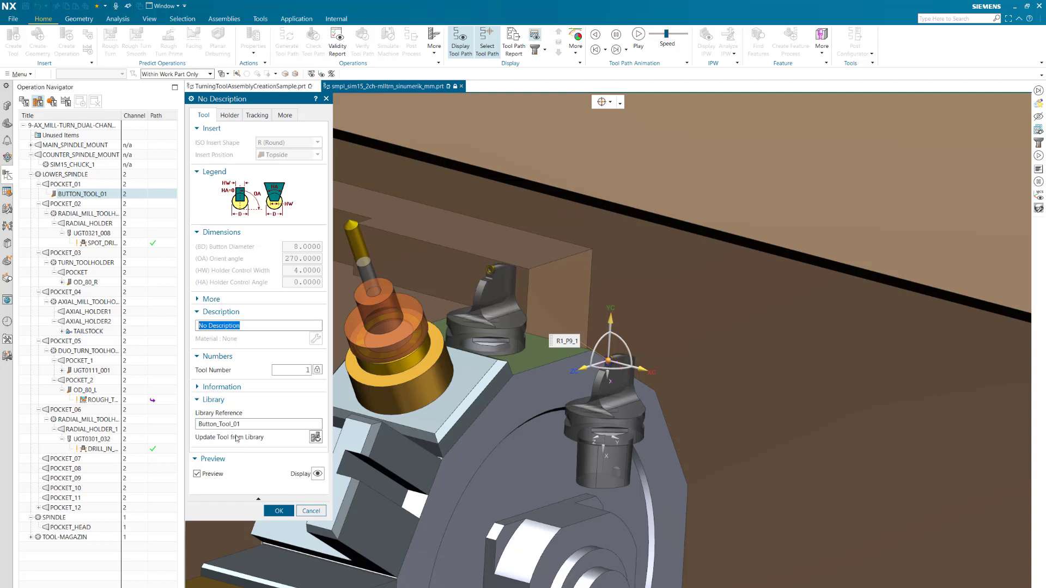
click(233, 116)
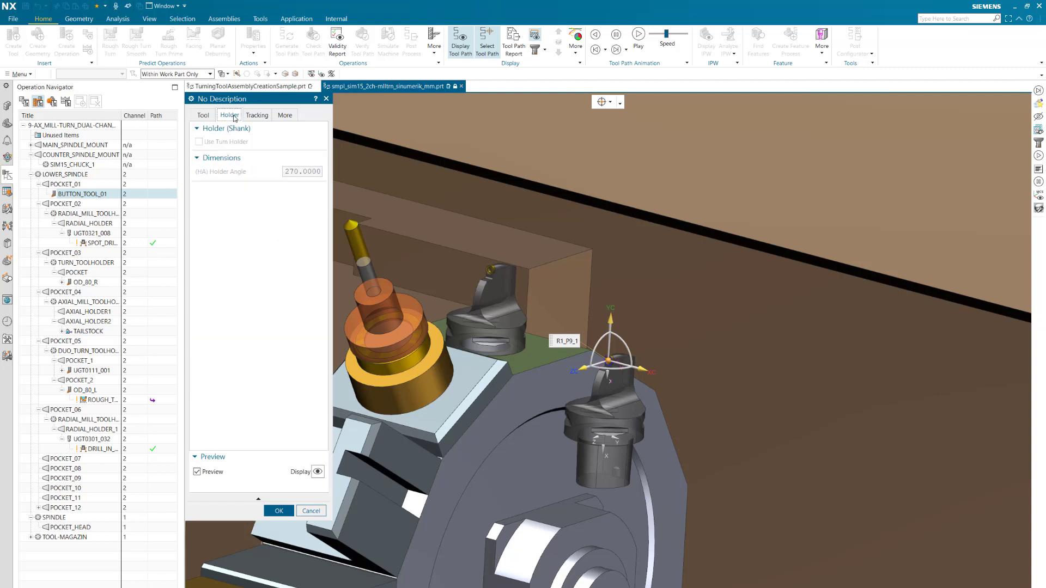
click(254, 117)
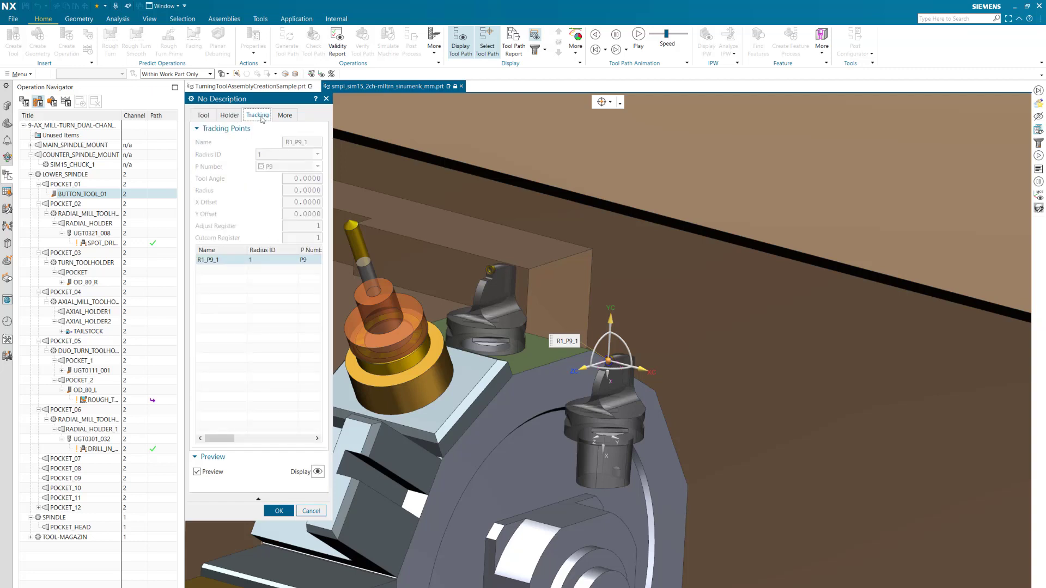
click(282, 116)
click(267, 141)
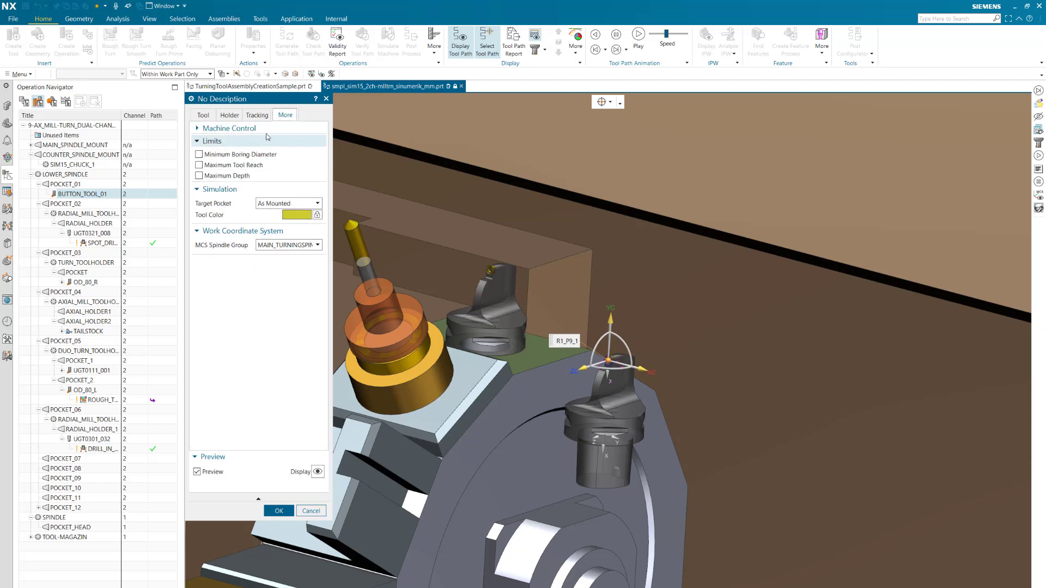
click(265, 129)
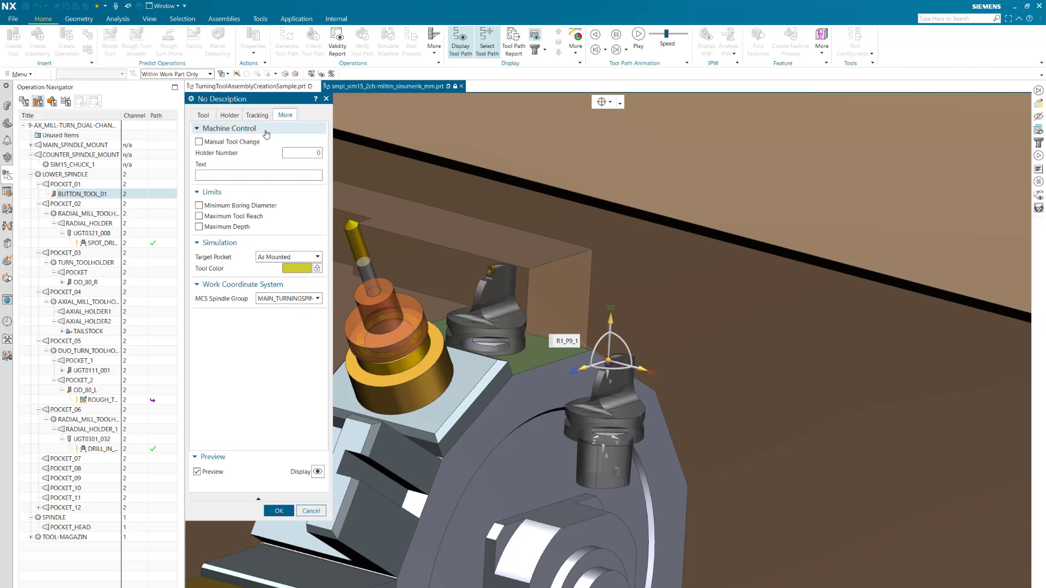
click(206, 117)
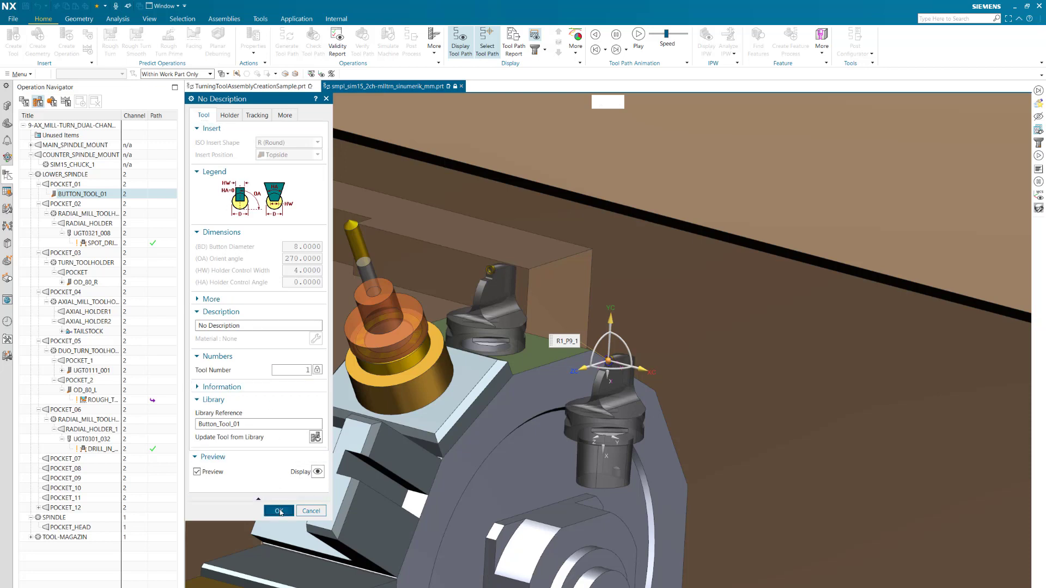
click(279, 510)
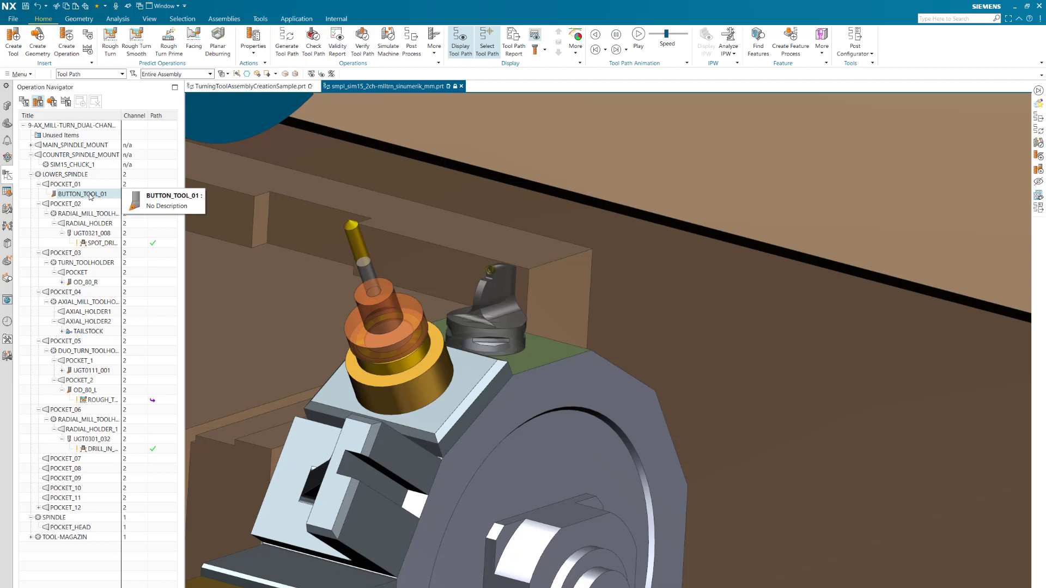
Check the Open in Window option on BUTTON_TOOL_01, the main spindle's SIM15_CHUCK and the mill-turn machine.
right_click(90, 196)
mouse_move(129, 295)
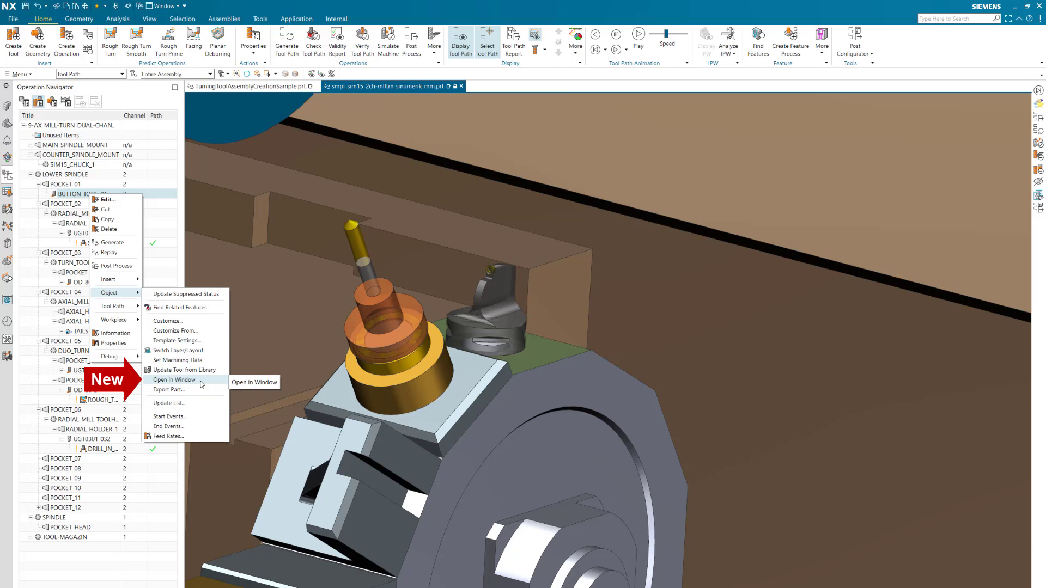
click(31, 145)
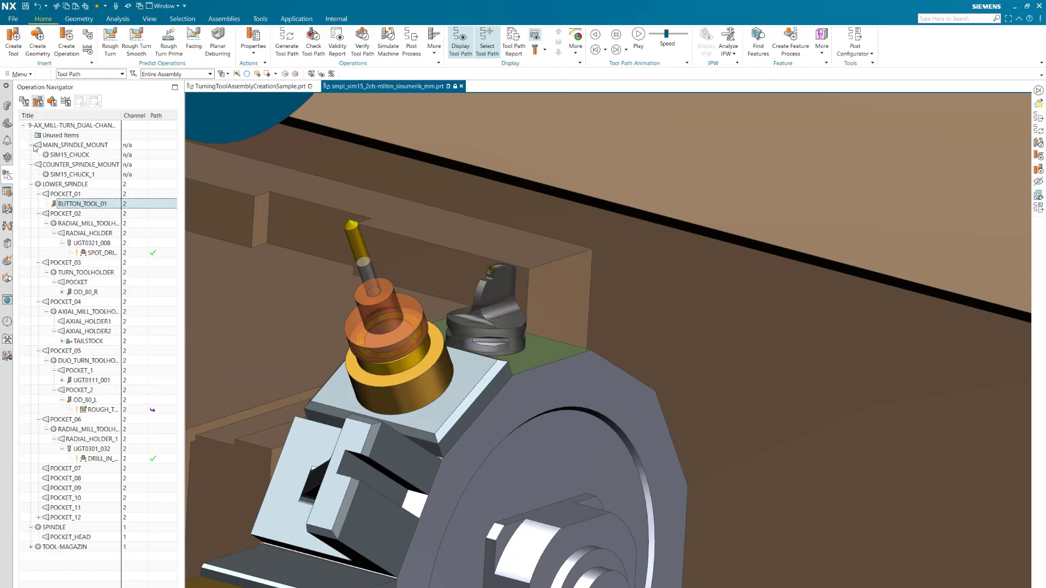
right_click(64, 157)
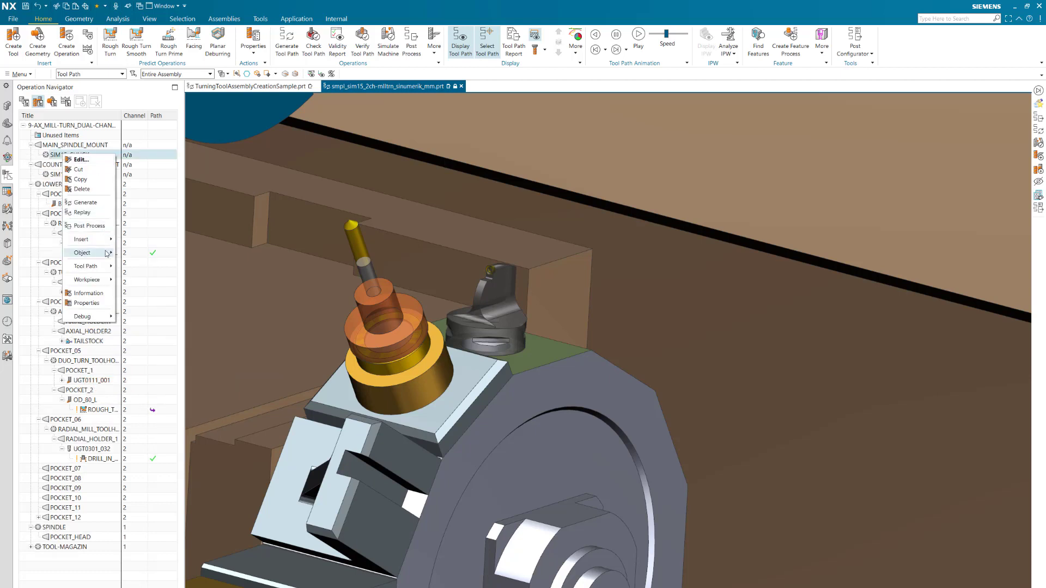
mouse_move(111, 254)
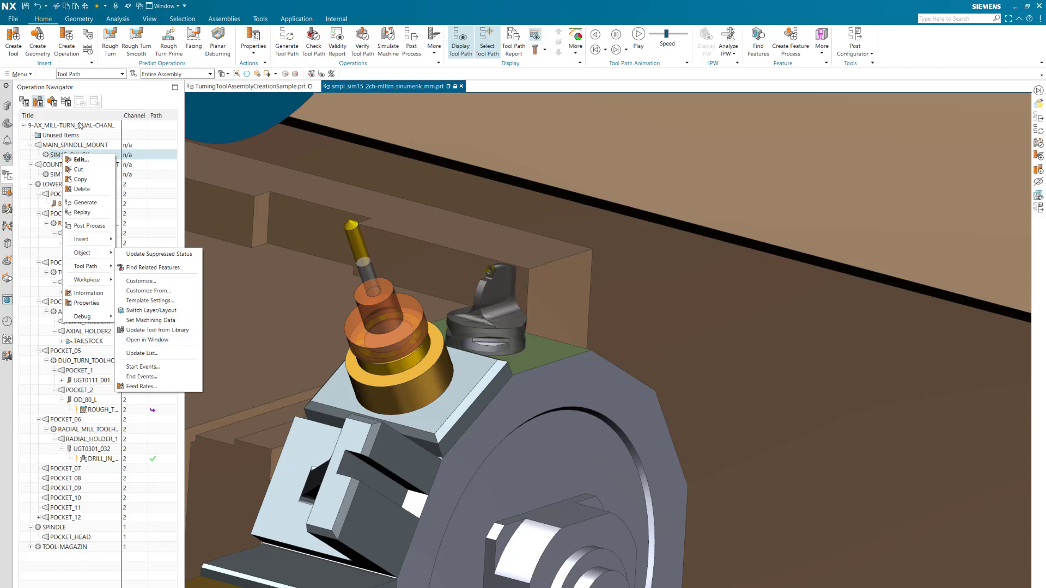
click(80, 125)
right_click(80, 124)
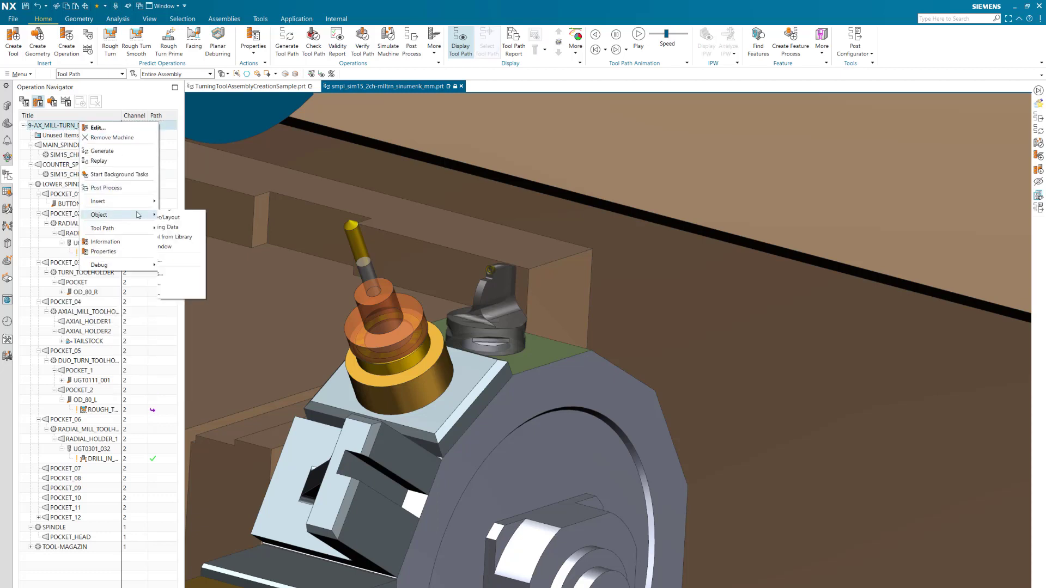
mouse_move(123, 214)
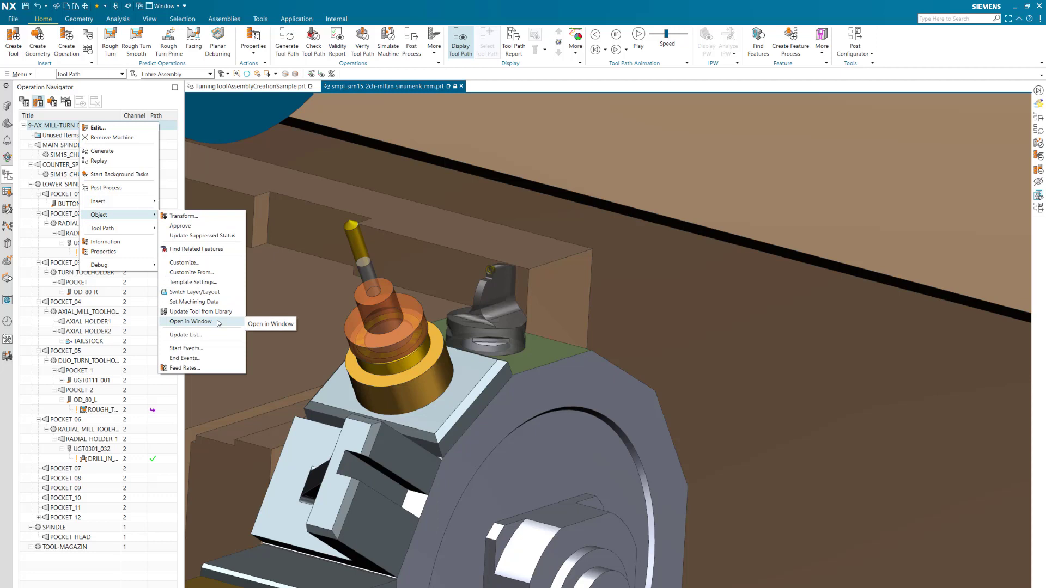
Open the part of BUTTON_TOOL_01 from POCKET_01 in its own window.
click(63, 203)
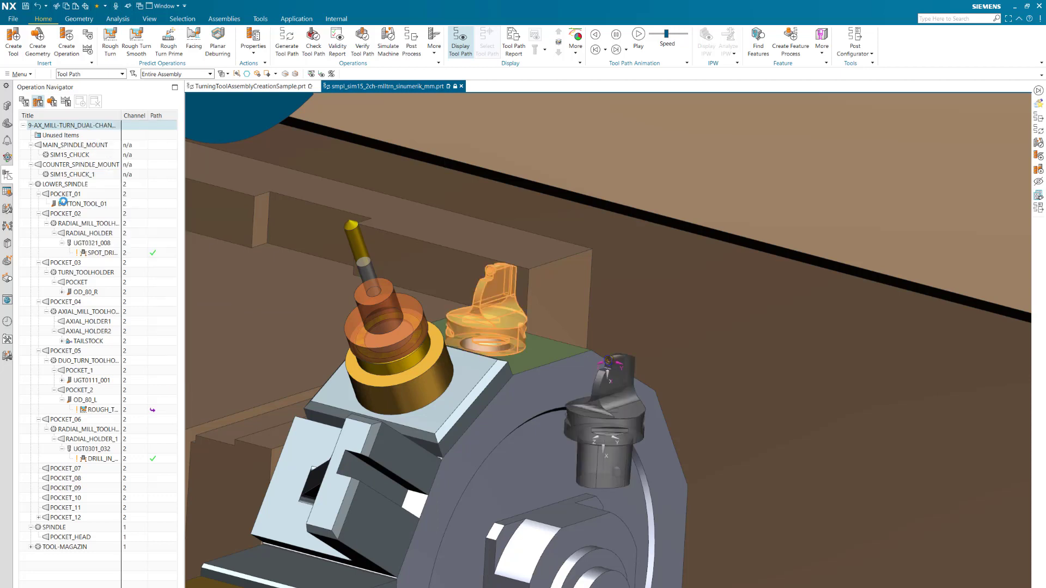
right_click(64, 202)
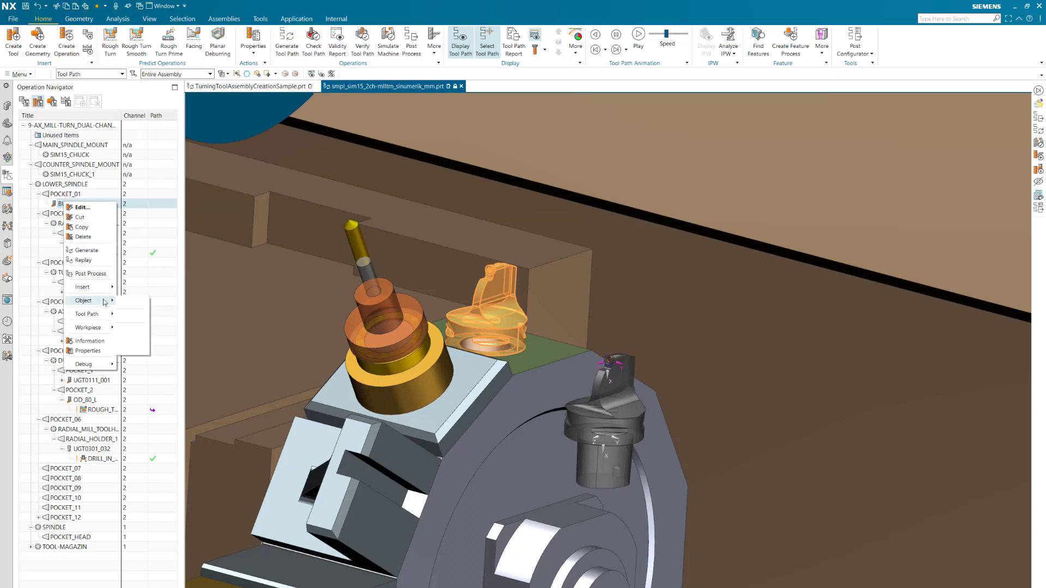
mouse_move(92, 300)
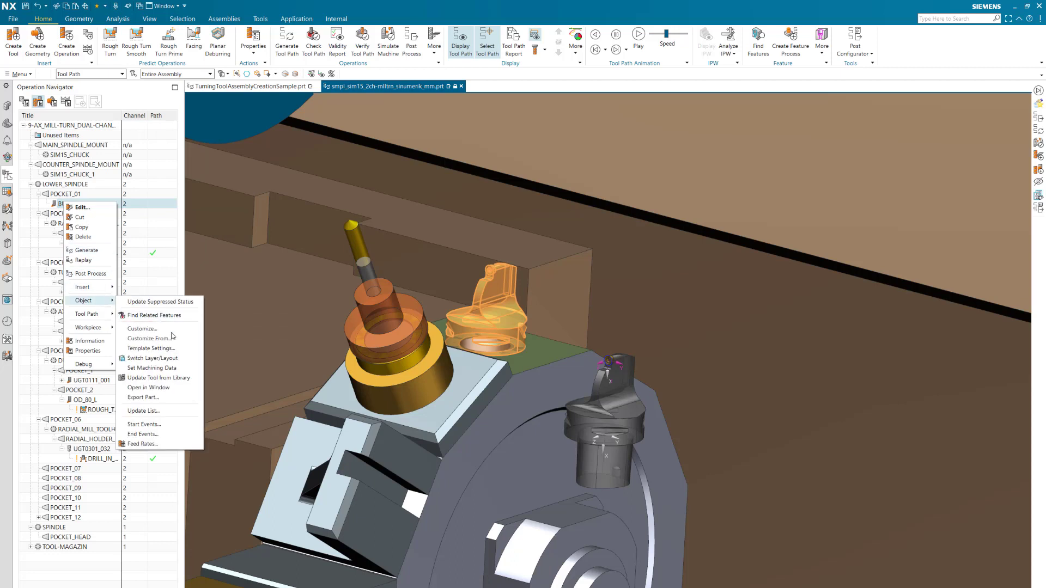
click(170, 388)
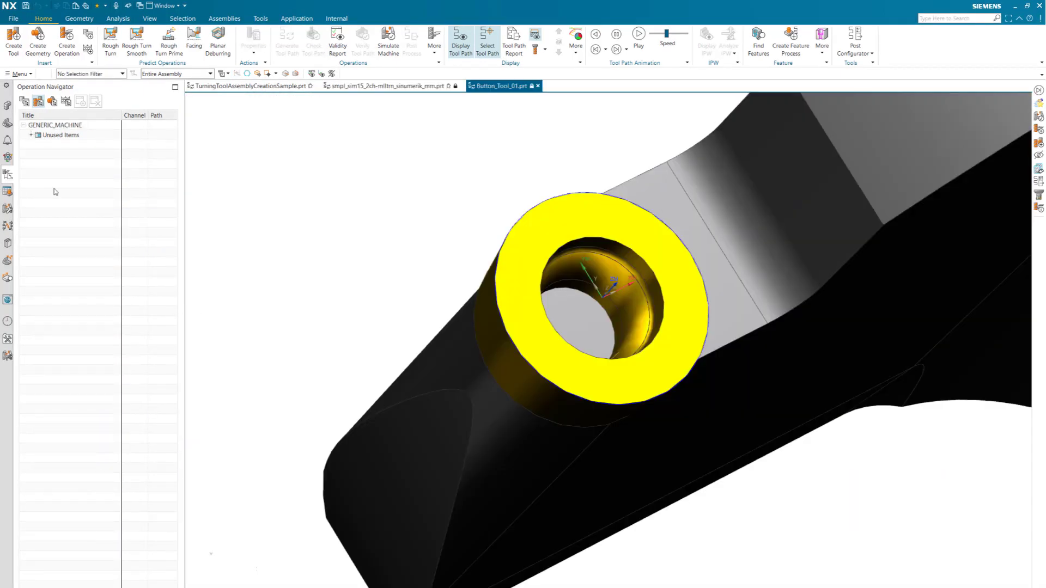
Examine the insert parameters and holder control width of the turning tool definition among the unused items.
click(31, 136)
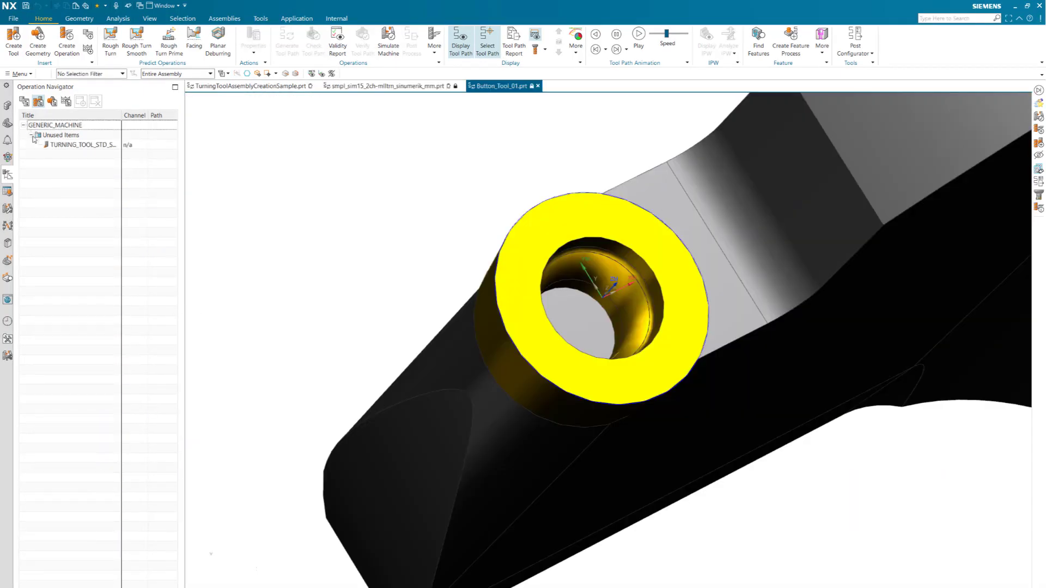
click(74, 144)
double_click(76, 145)
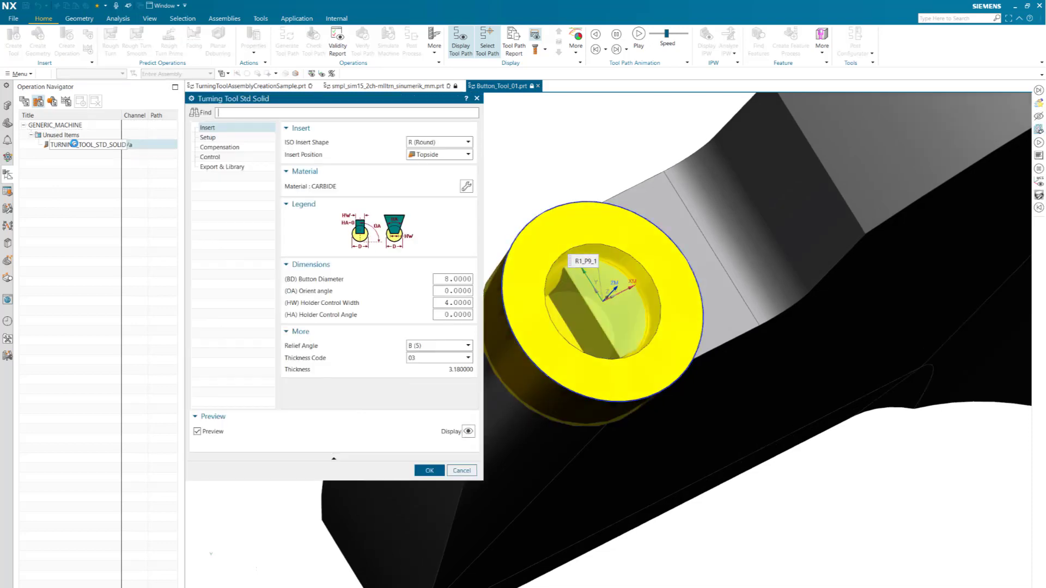
click(446, 302)
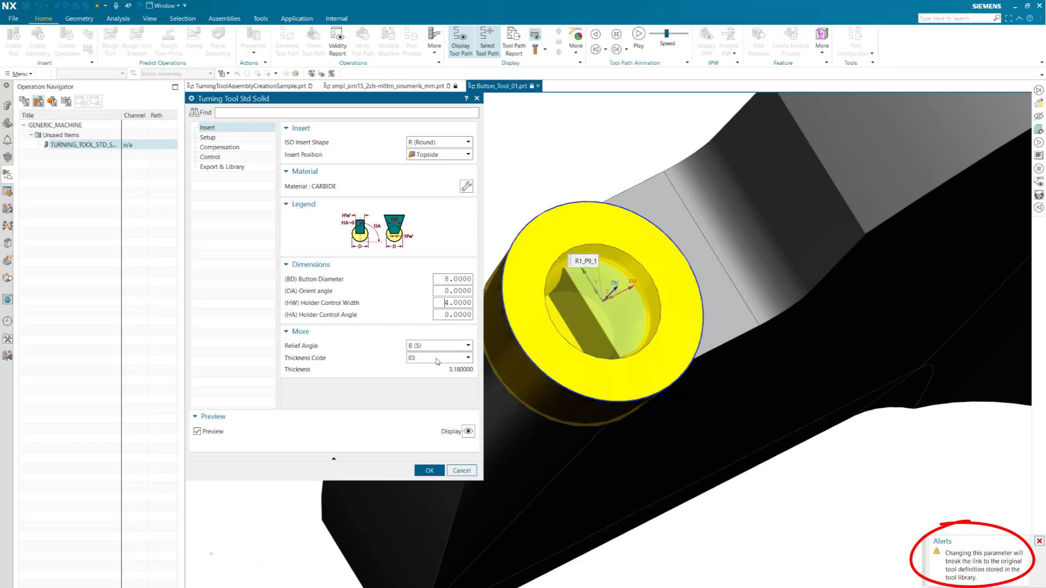
click(430, 470)
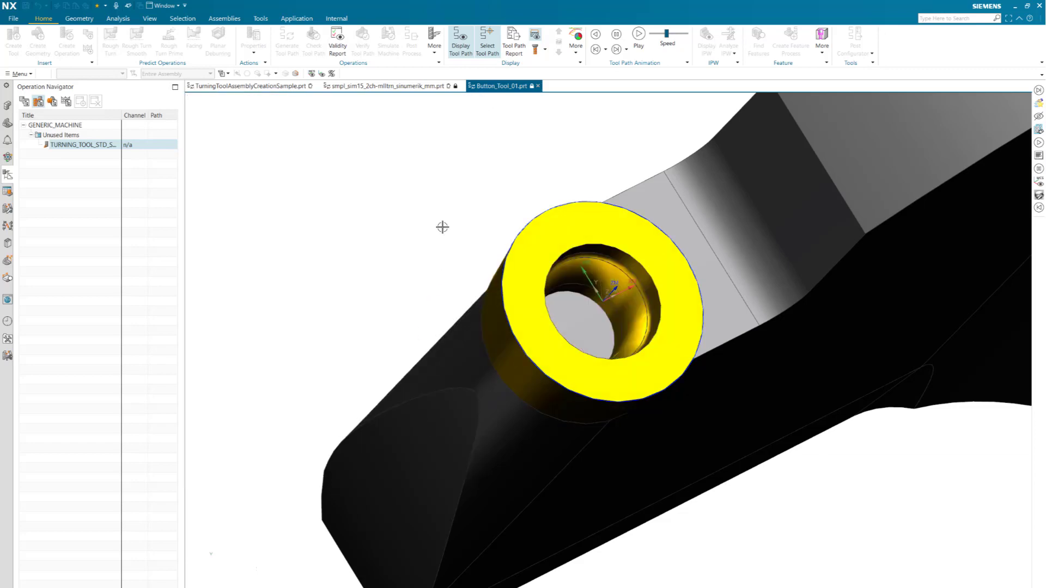
Return to the mill-turn machine part and move BUTTON_TOOL_01 from POCKET_01 to Unused Items.
click(365, 87)
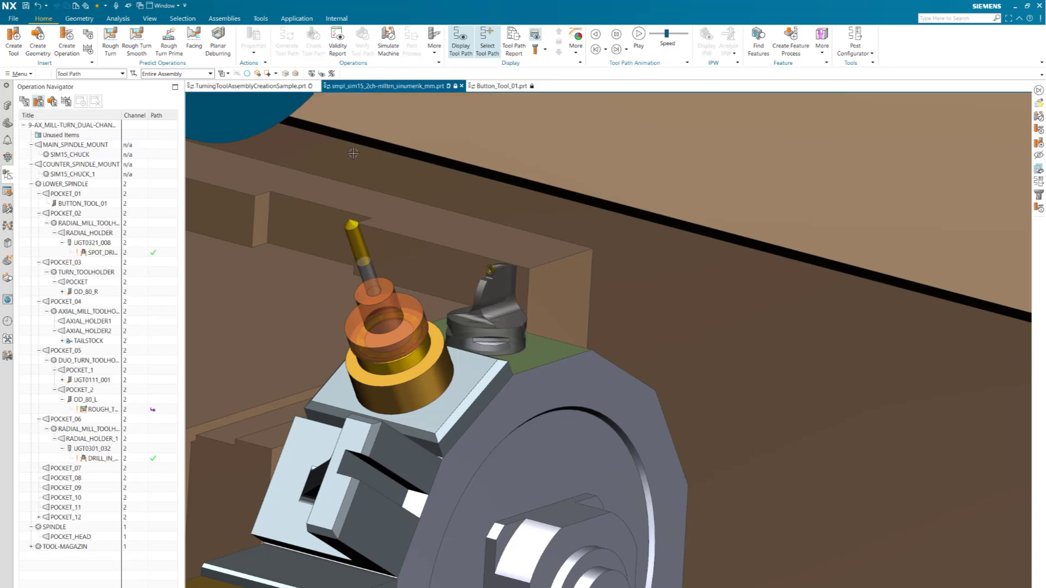
click(85, 204)
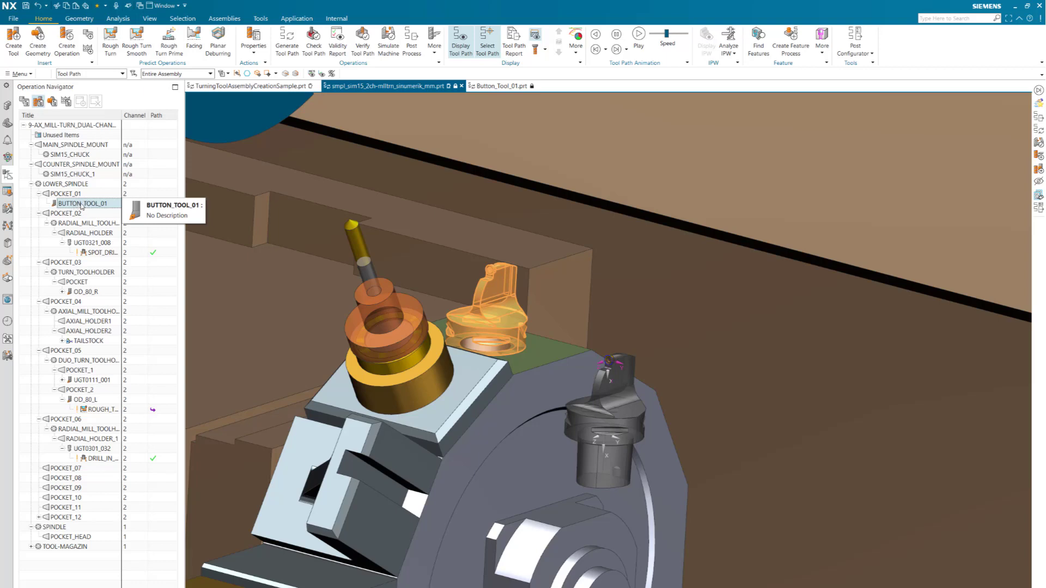
drag(81, 205, 75, 137)
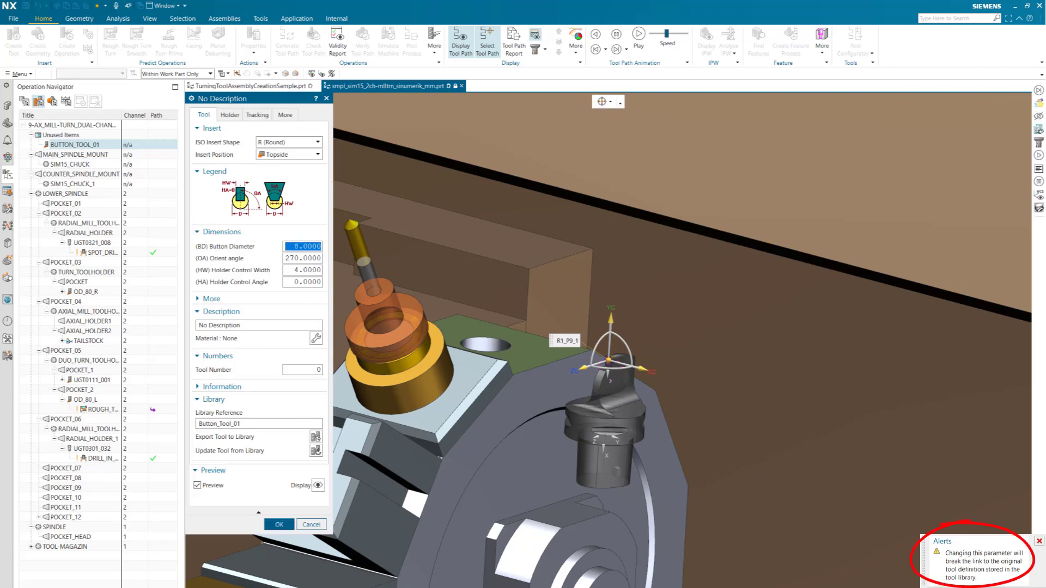
Set the holder control width of BUTTON_TOOL_01 to 2 and keep the modification to the library-retrieved tool.
click(295, 269)
double_click(295, 270)
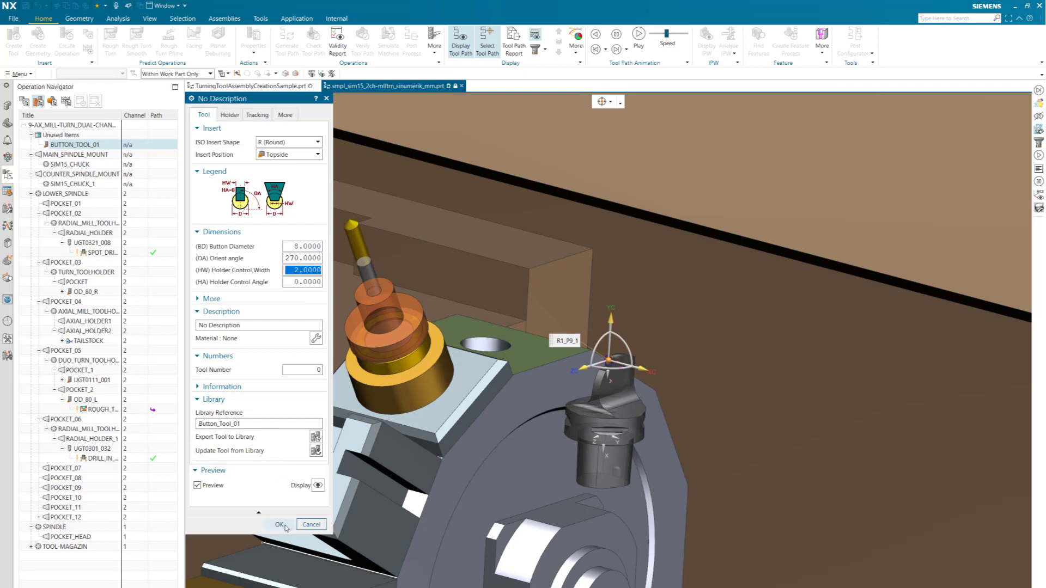
click(279, 525)
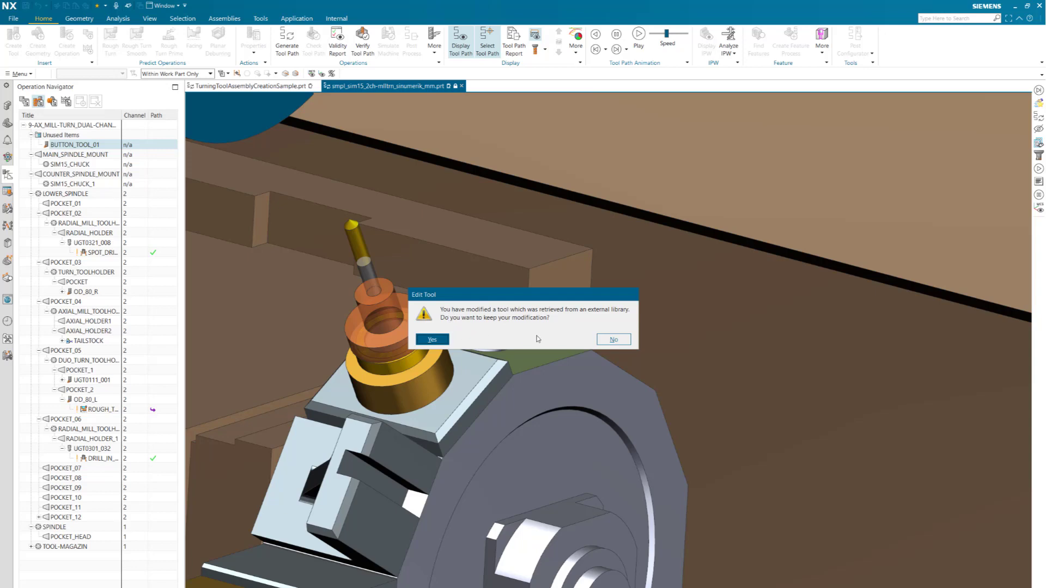
click(434, 338)
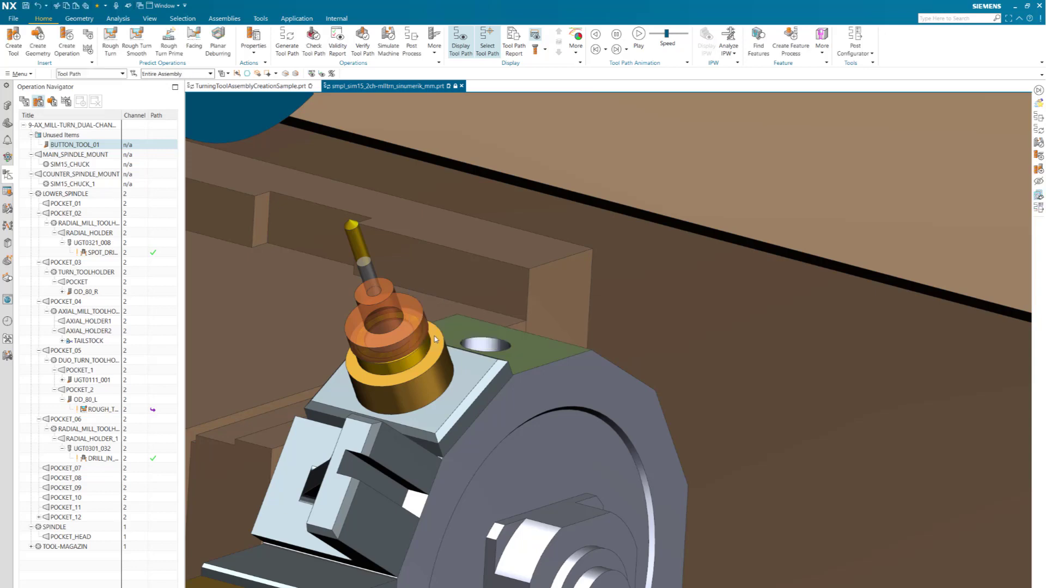
Reopen the BUTTON_TOOL_01 definition, examine its library reference and insert preview, and close it without changes.
click(86, 135)
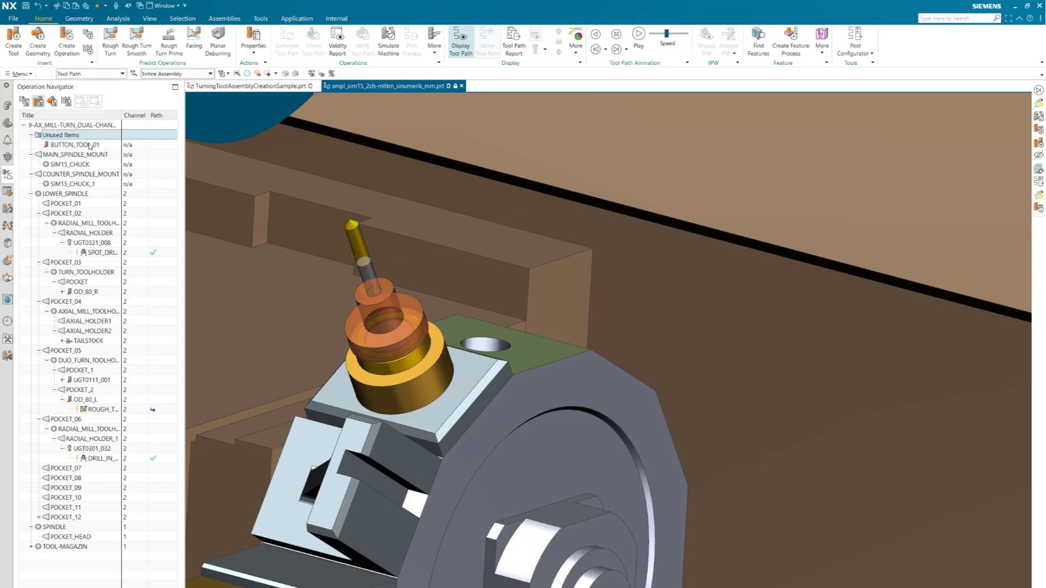
click(90, 145)
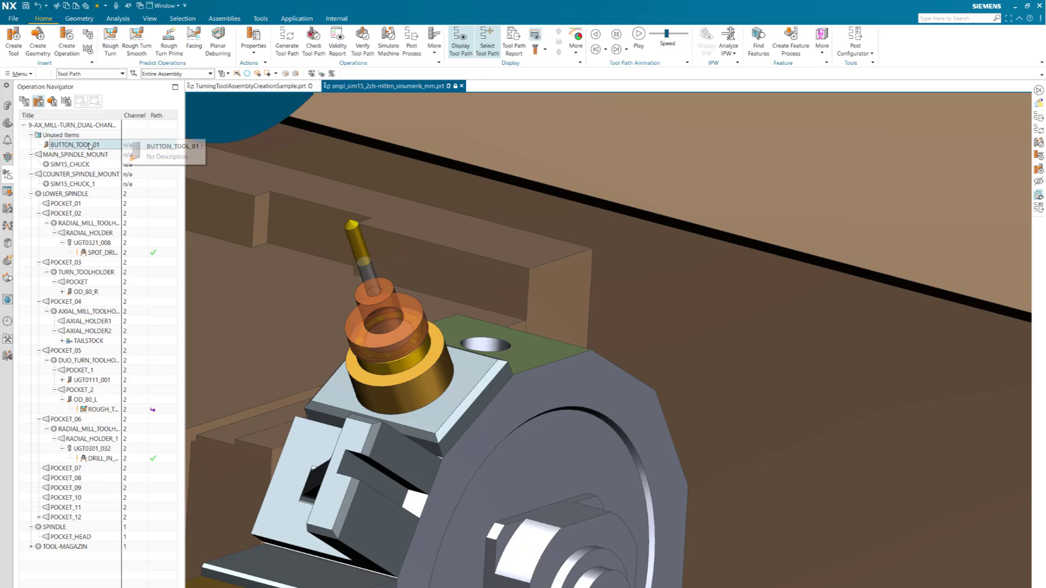
double_click(89, 145)
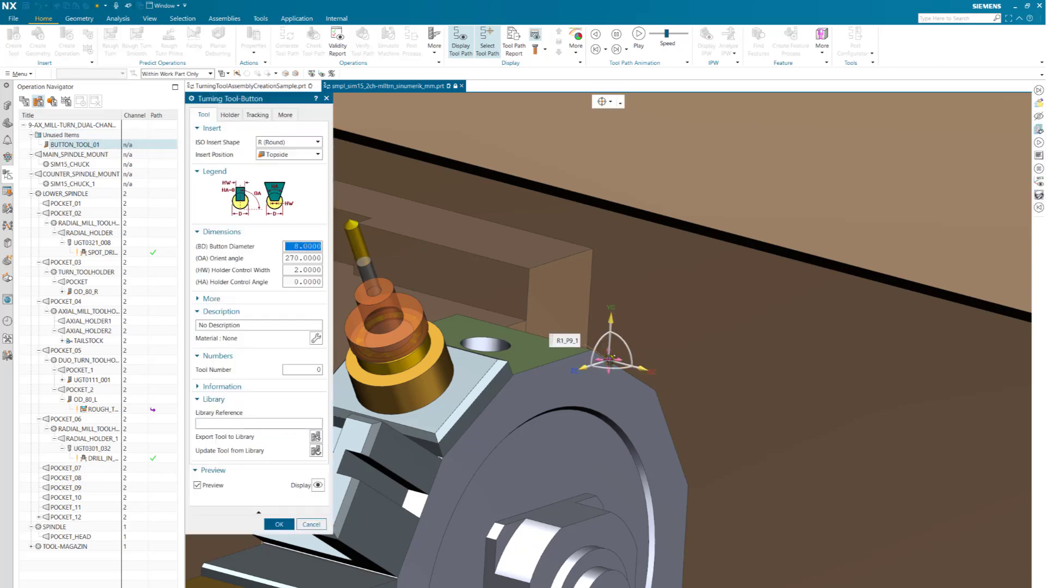
scroll(609, 367, up, 1)
scroll(609, 367, up, 2)
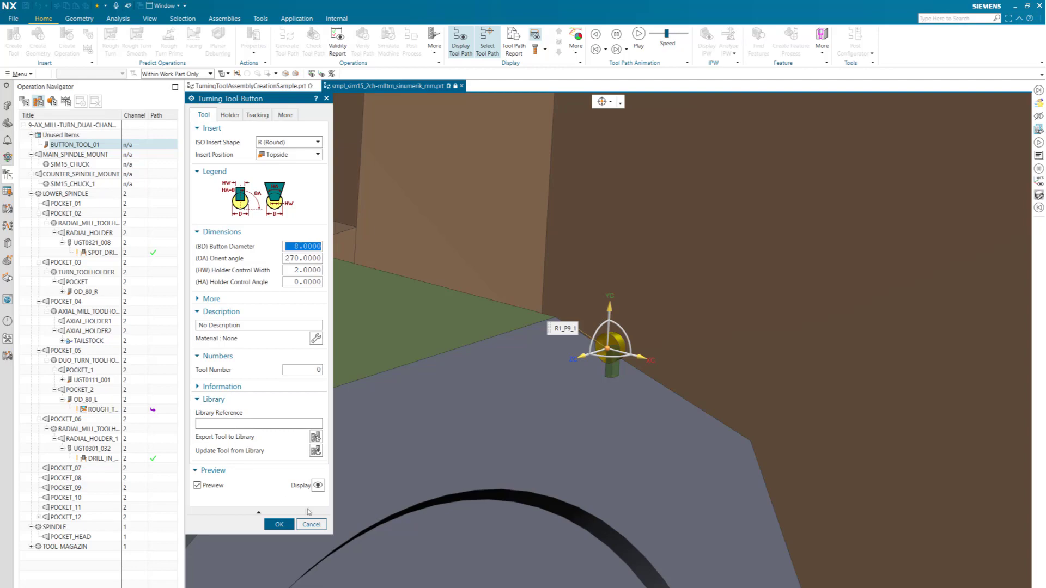
click(311, 525)
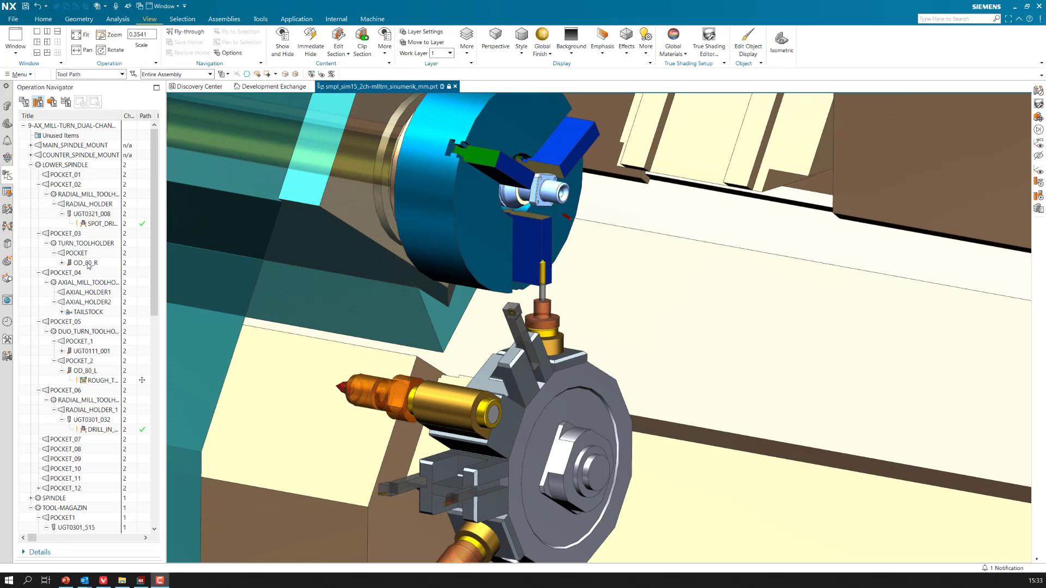
Open the definition of turning tool OD_80_R in POCKET_03 and set its simulation Y Mount to -150.
click(86, 263)
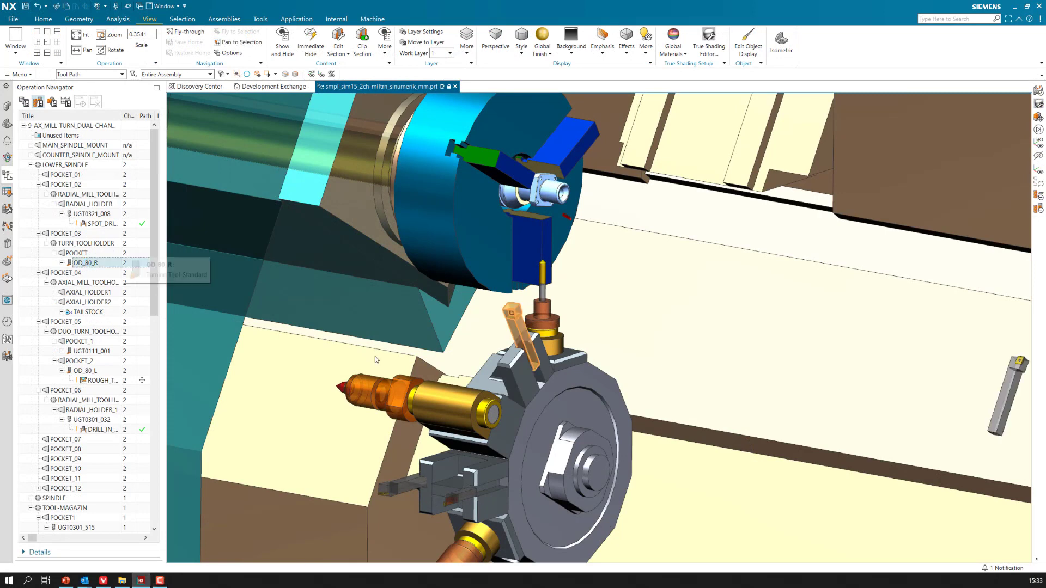
scroll(530, 365, up, 4)
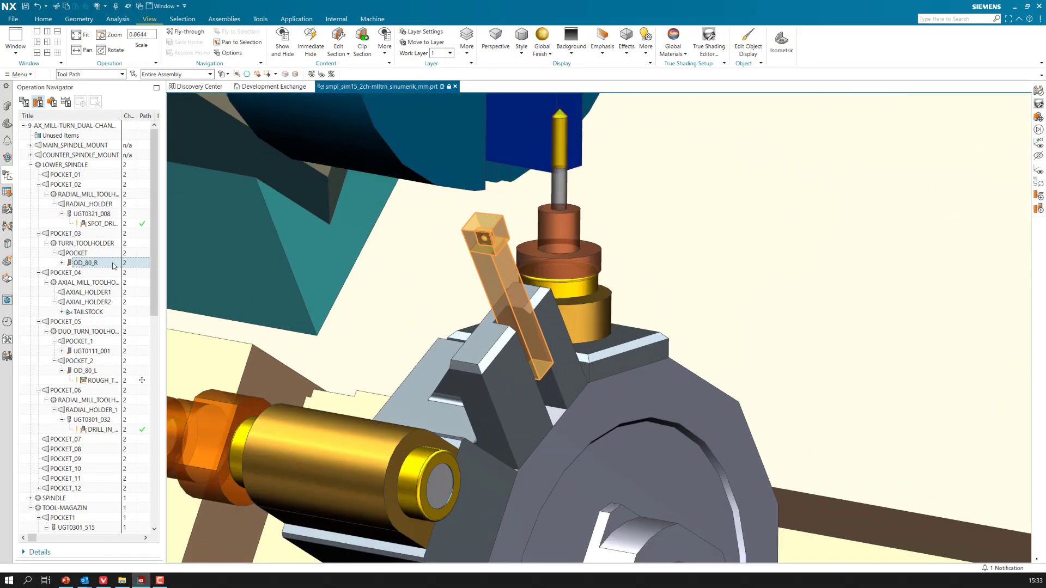
double_click(113, 262)
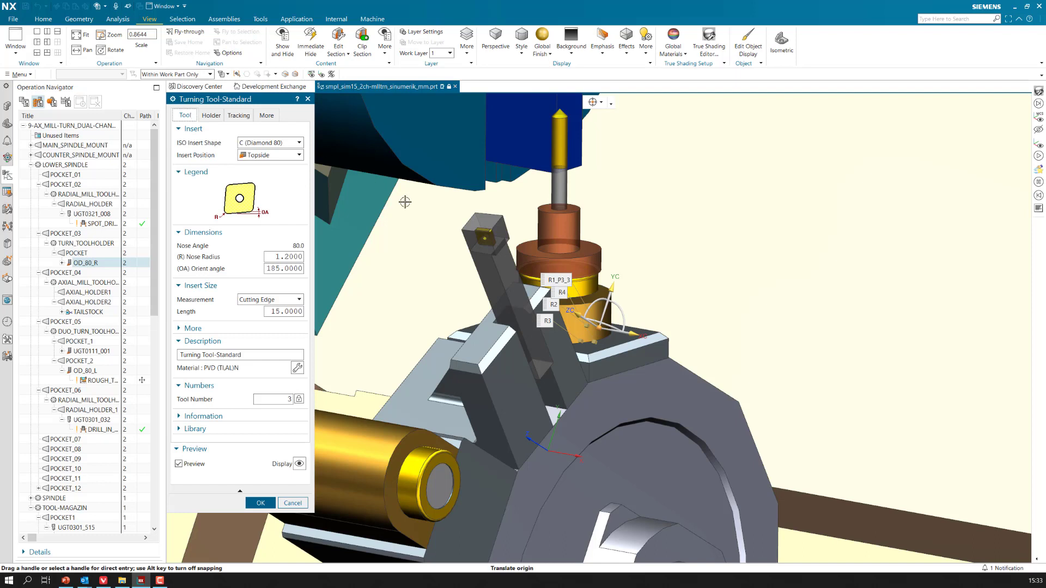
click(266, 115)
drag(276, 181, 278, 180)
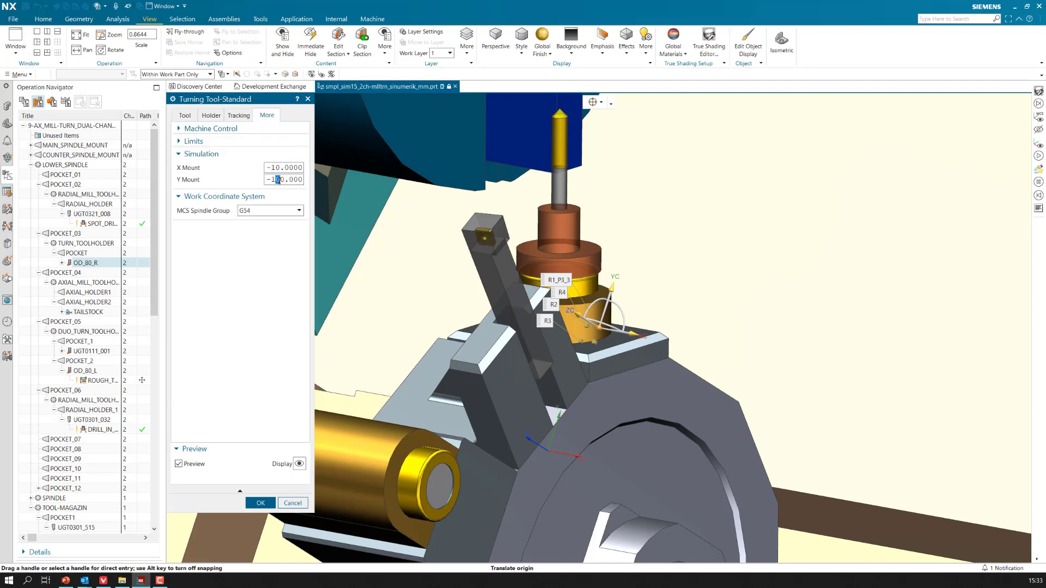
key(Return)
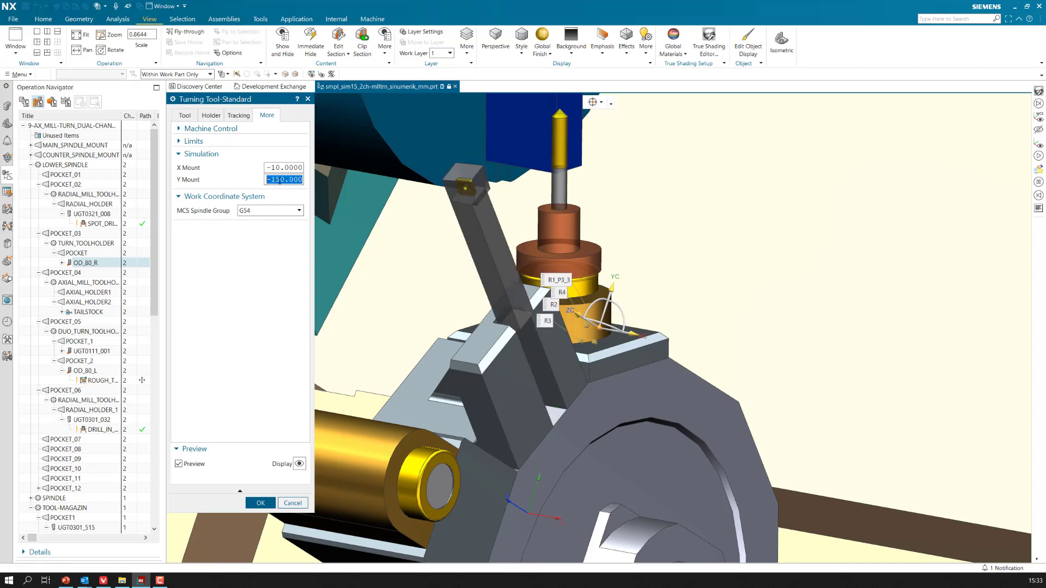
Set the simulation X Mount of OD_80_R to -15.
drag(275, 167, 279, 167)
text(5)
key(Return)
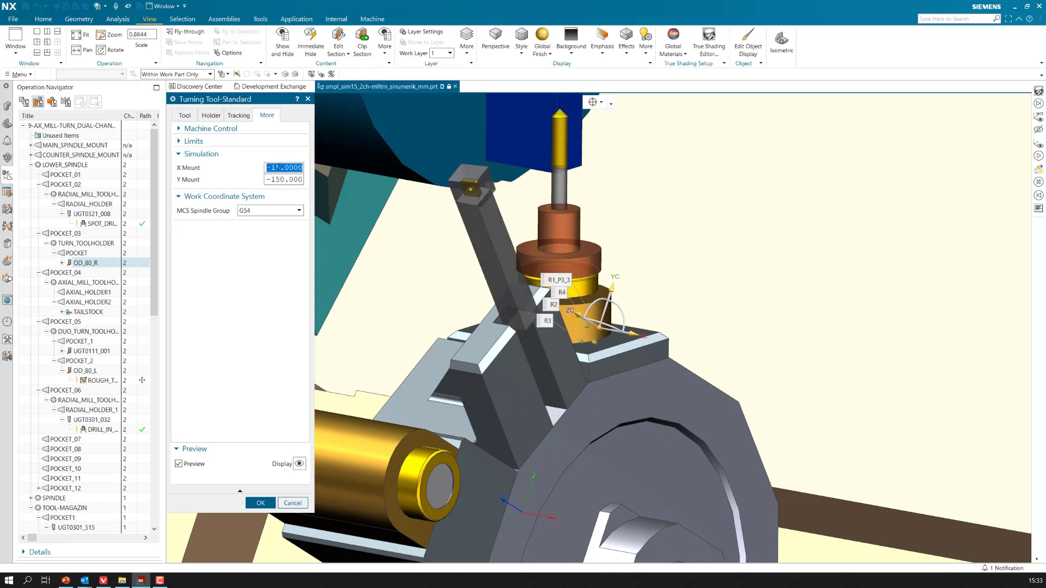
Try simulation Y Mount values of -130 and -80 for OD_80_R.
click(277, 179)
key(Delete)
text(3)
key(Return)
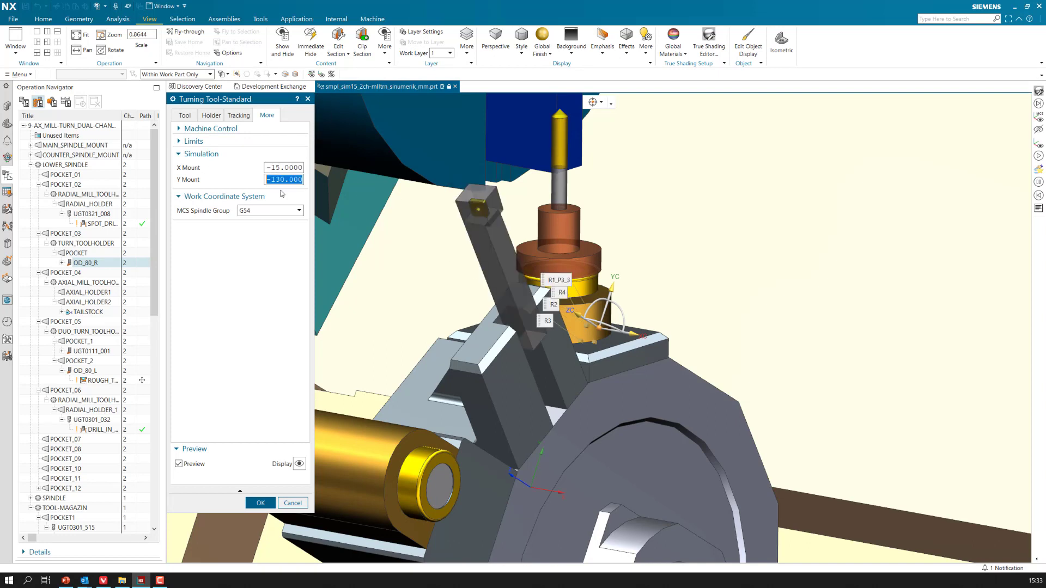
text(-80)
key(Return)
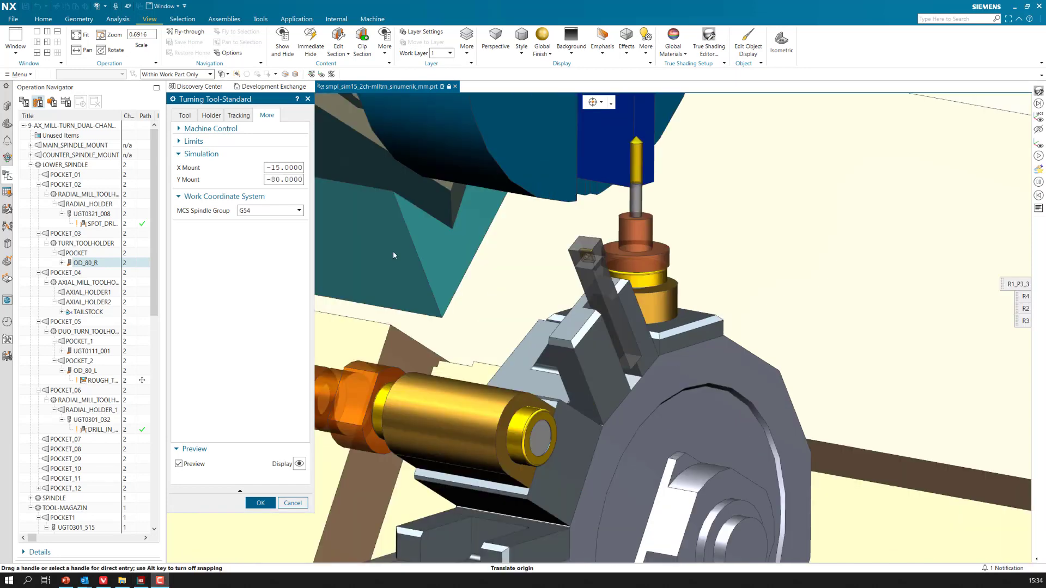
Set the simulation Y Mount of OD_80_R to -120 while viewing the separate tool preview beside the turret.
scroll(393, 251, down, 6)
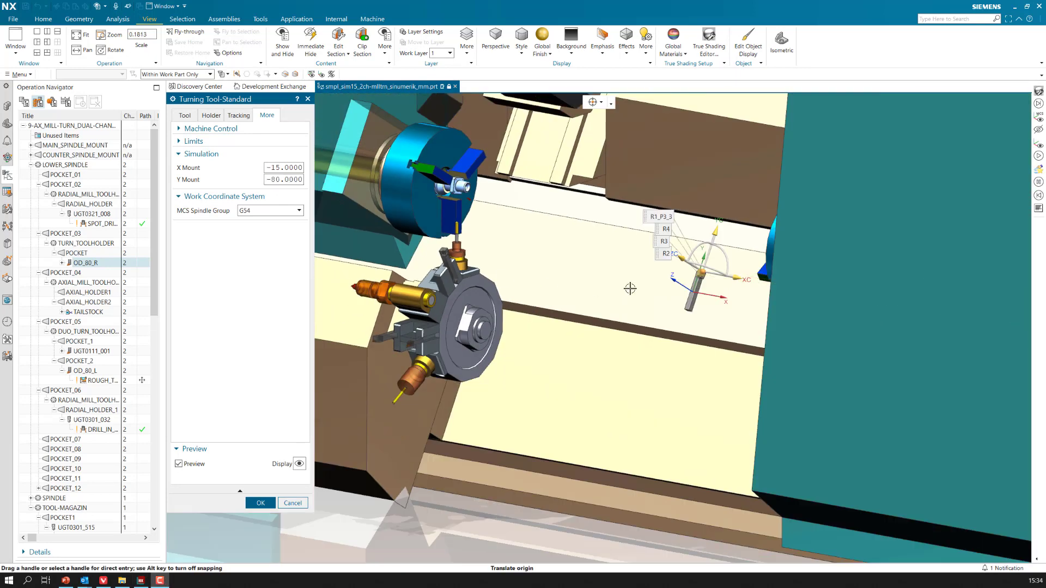
scroll(710, 284, up, 1)
scroll(710, 284, up, 4)
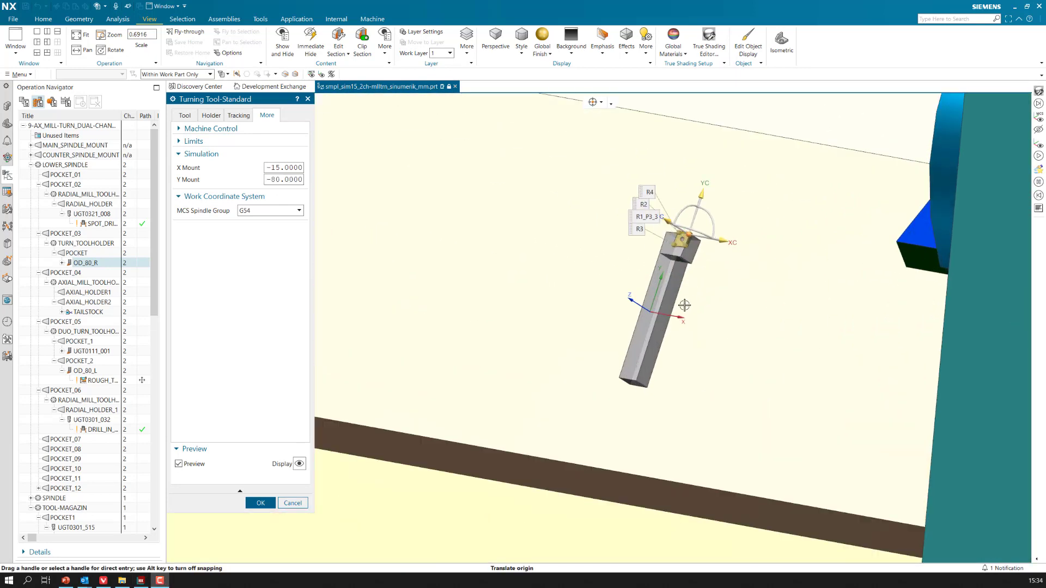
scroll(710, 284, up, 3)
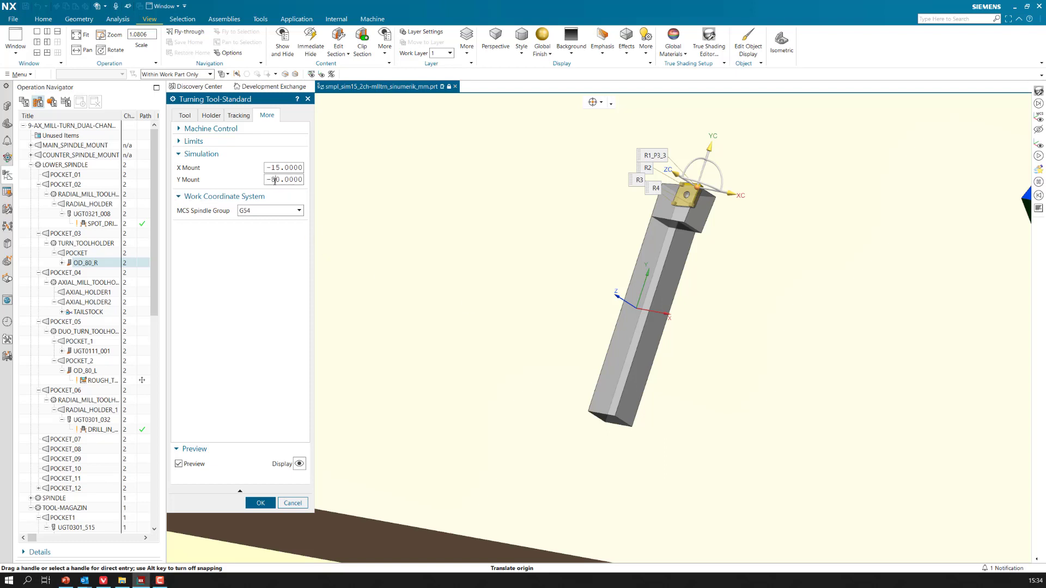
text(12)
key(Return)
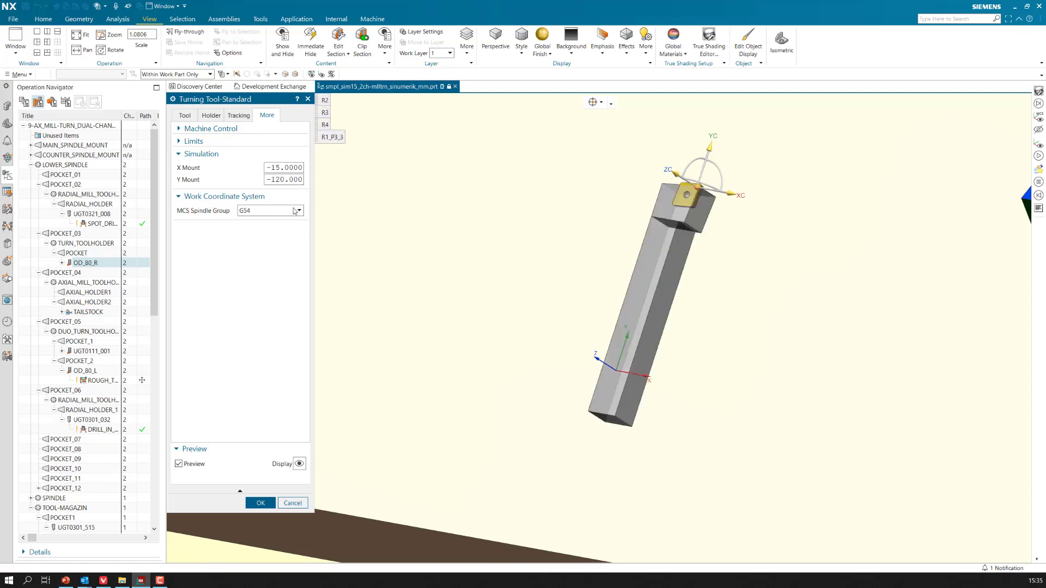
Set the simulation X Mount of OD_80_R to -10 and its Y Mount to -150.
click(276, 167)
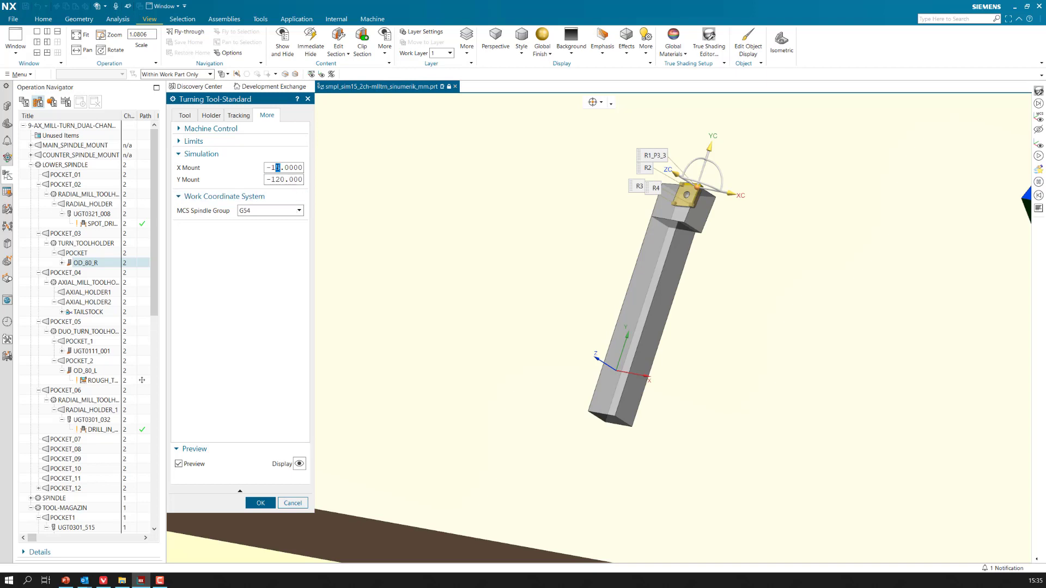
key(BackSpace)
key(Return)
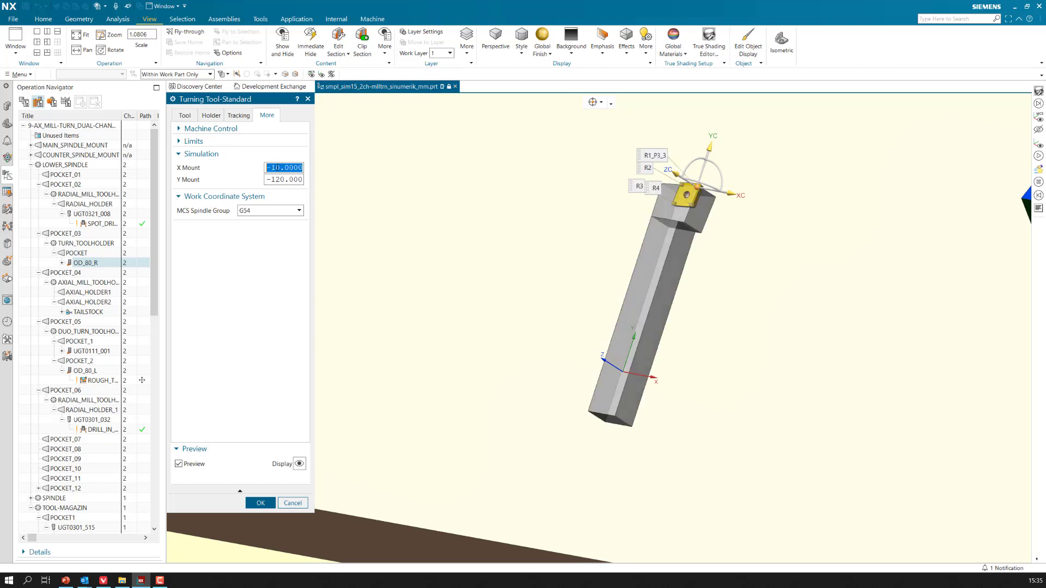
click(276, 179)
key(Return)
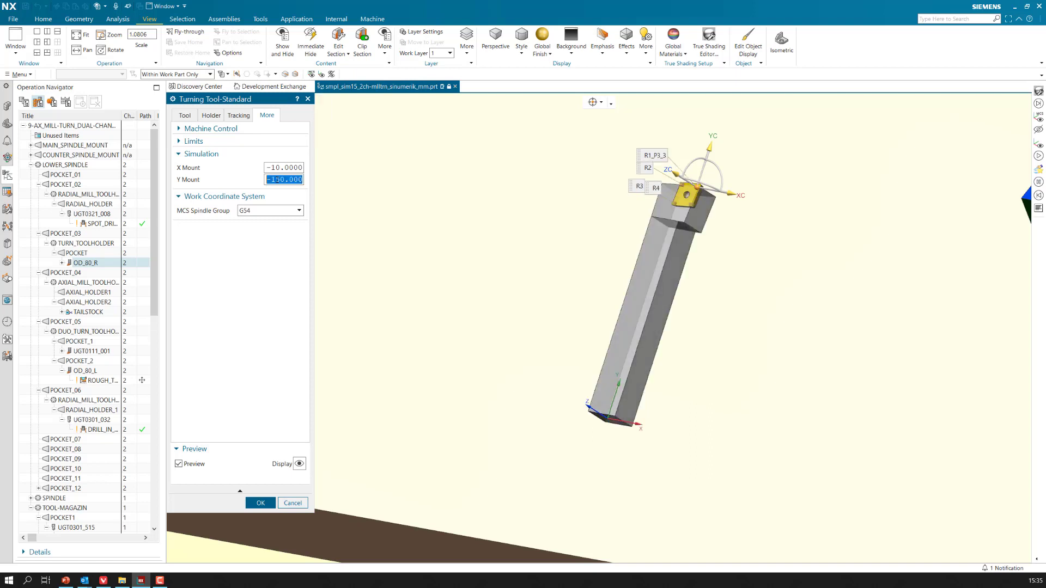